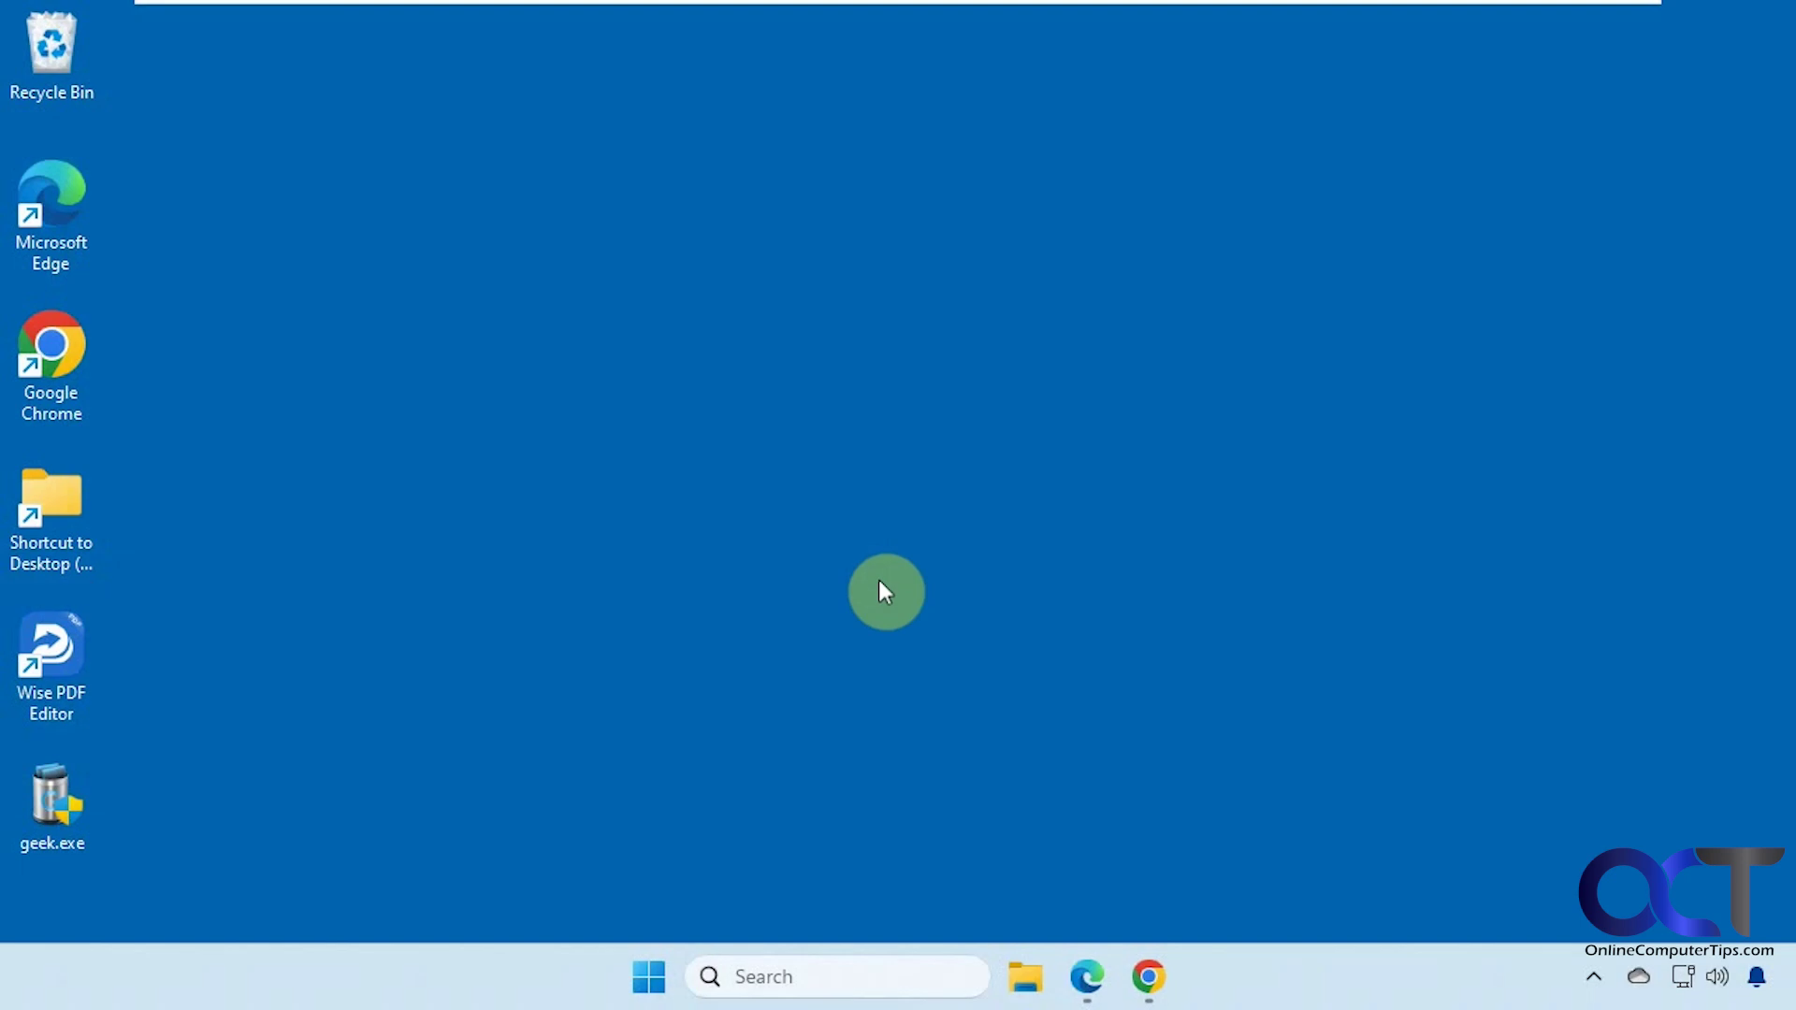
In Settings > Apps > Installed apps, reveal the Uninstall option for Wise Disk Cleaner
click(649, 977)
click(1229, 305)
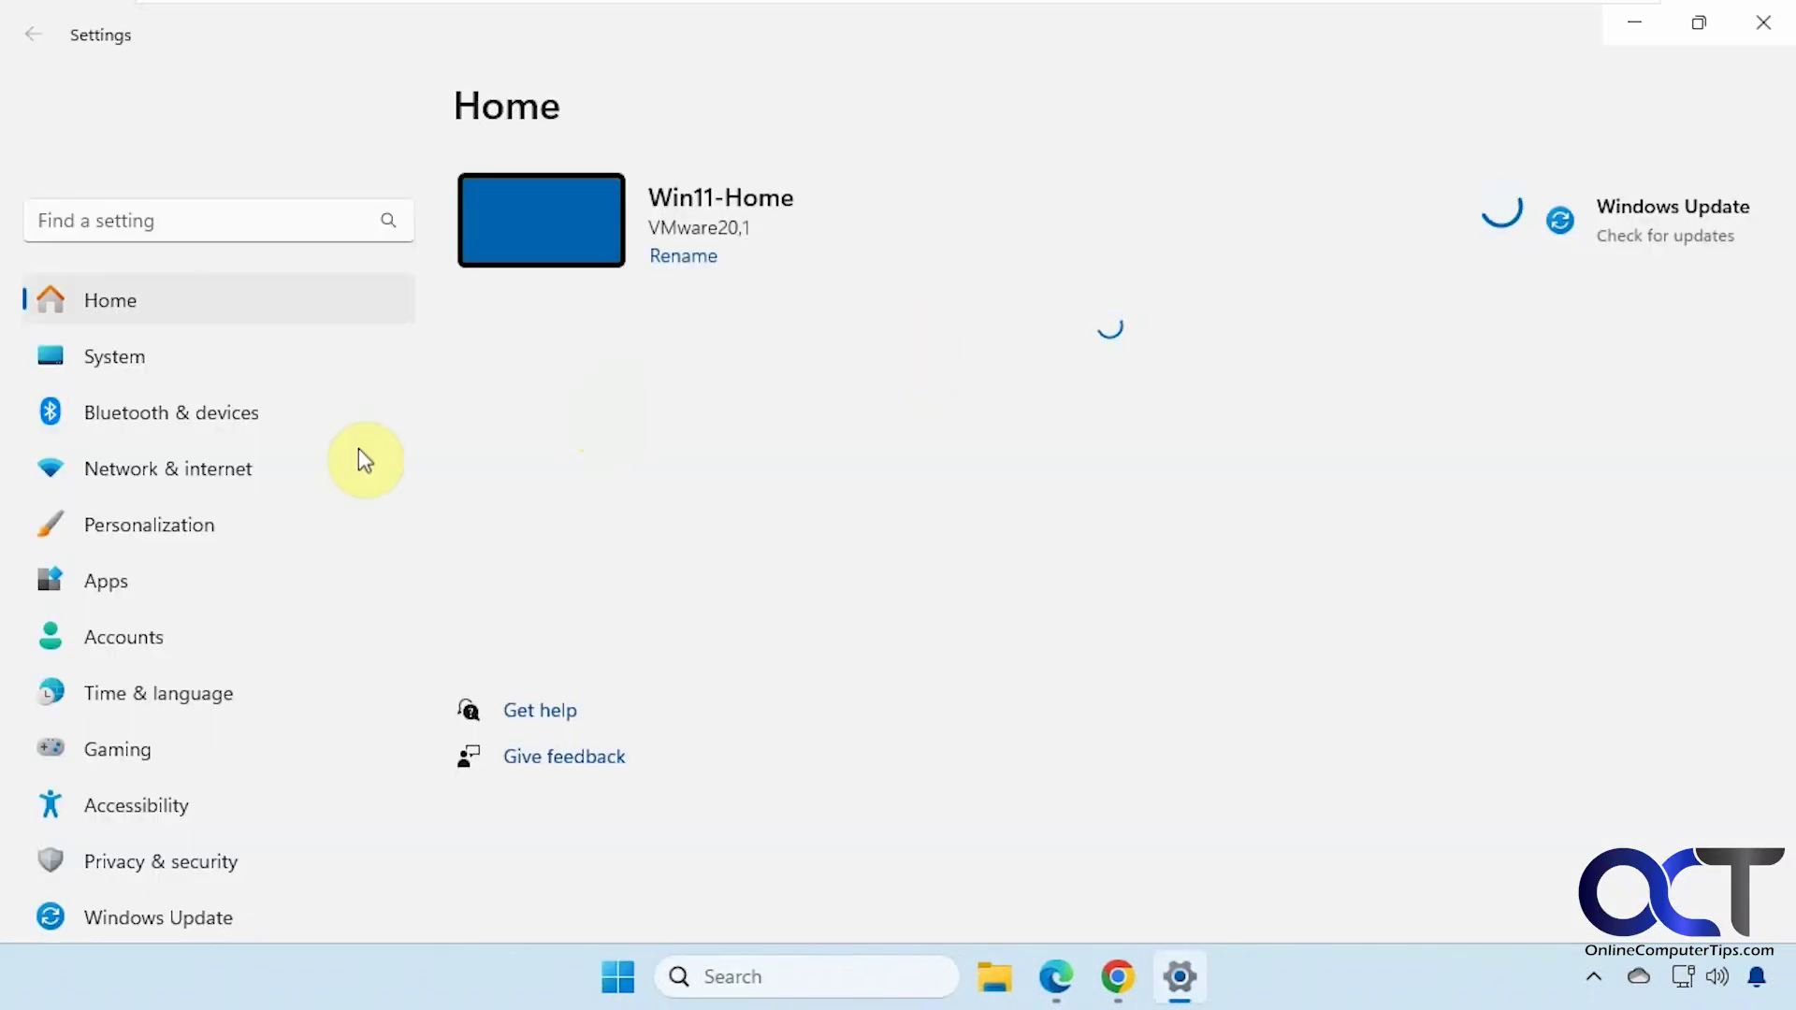
click(126, 578)
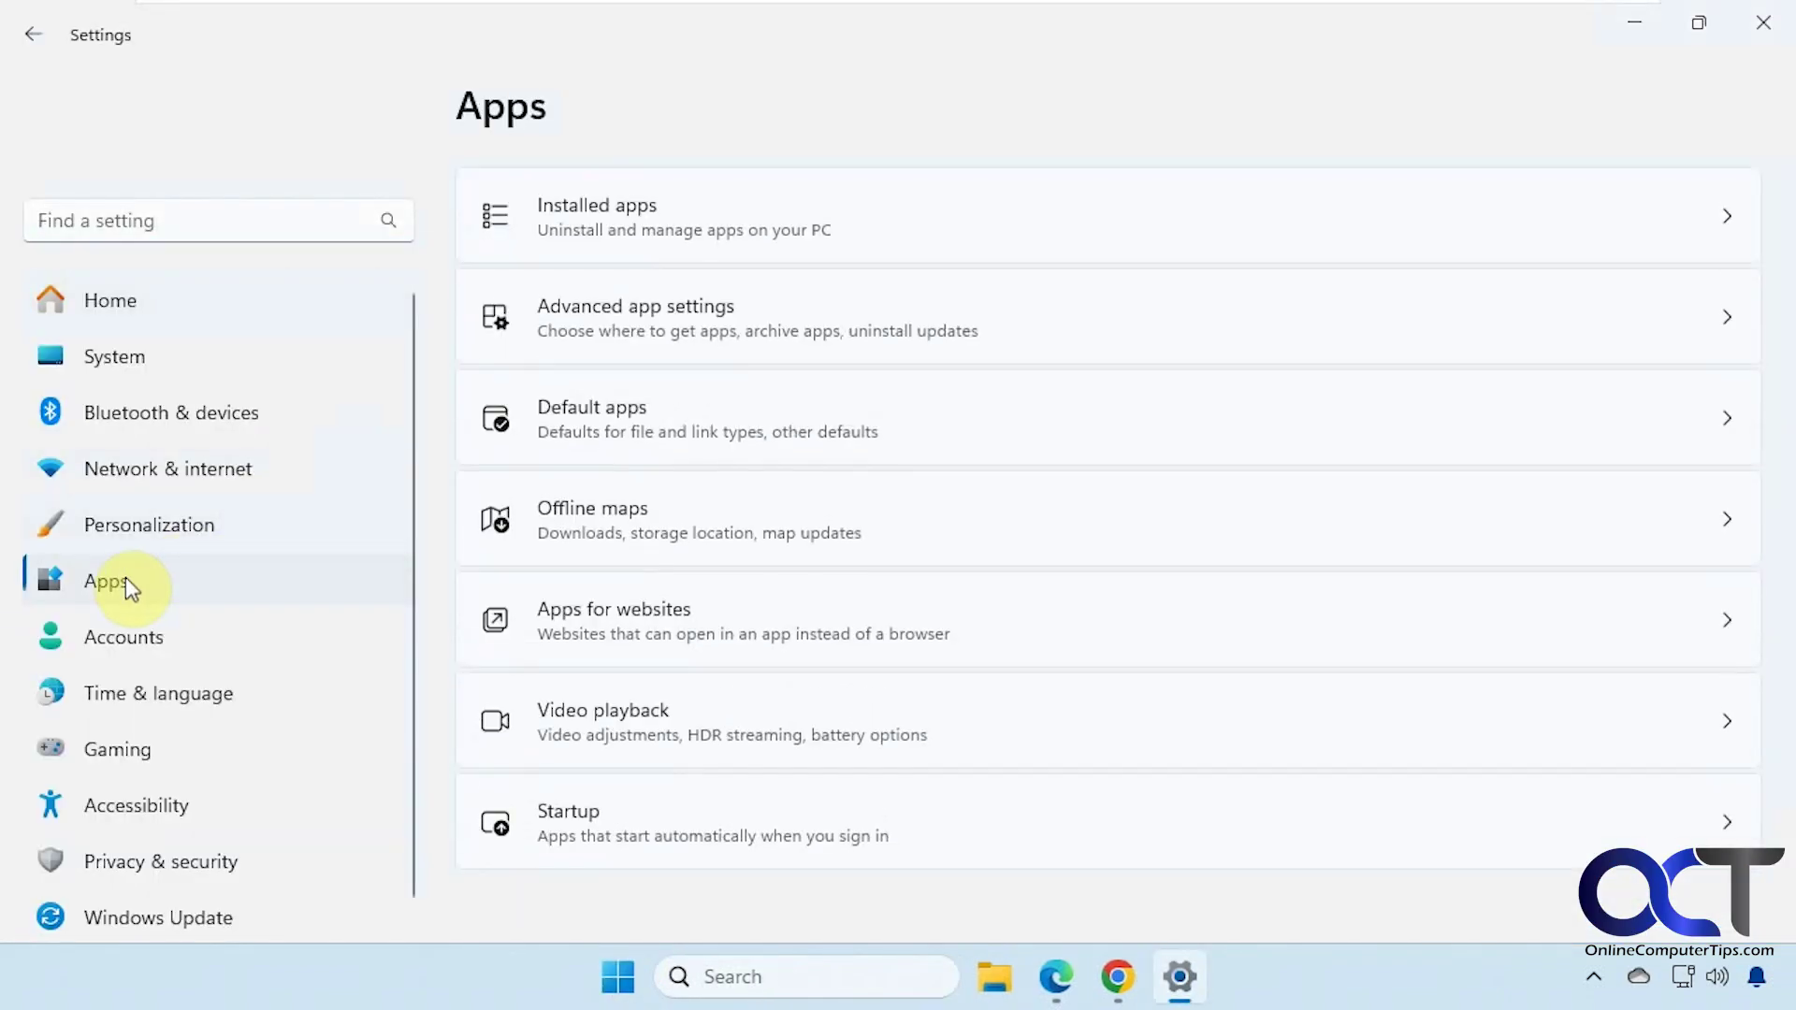
click(1186, 232)
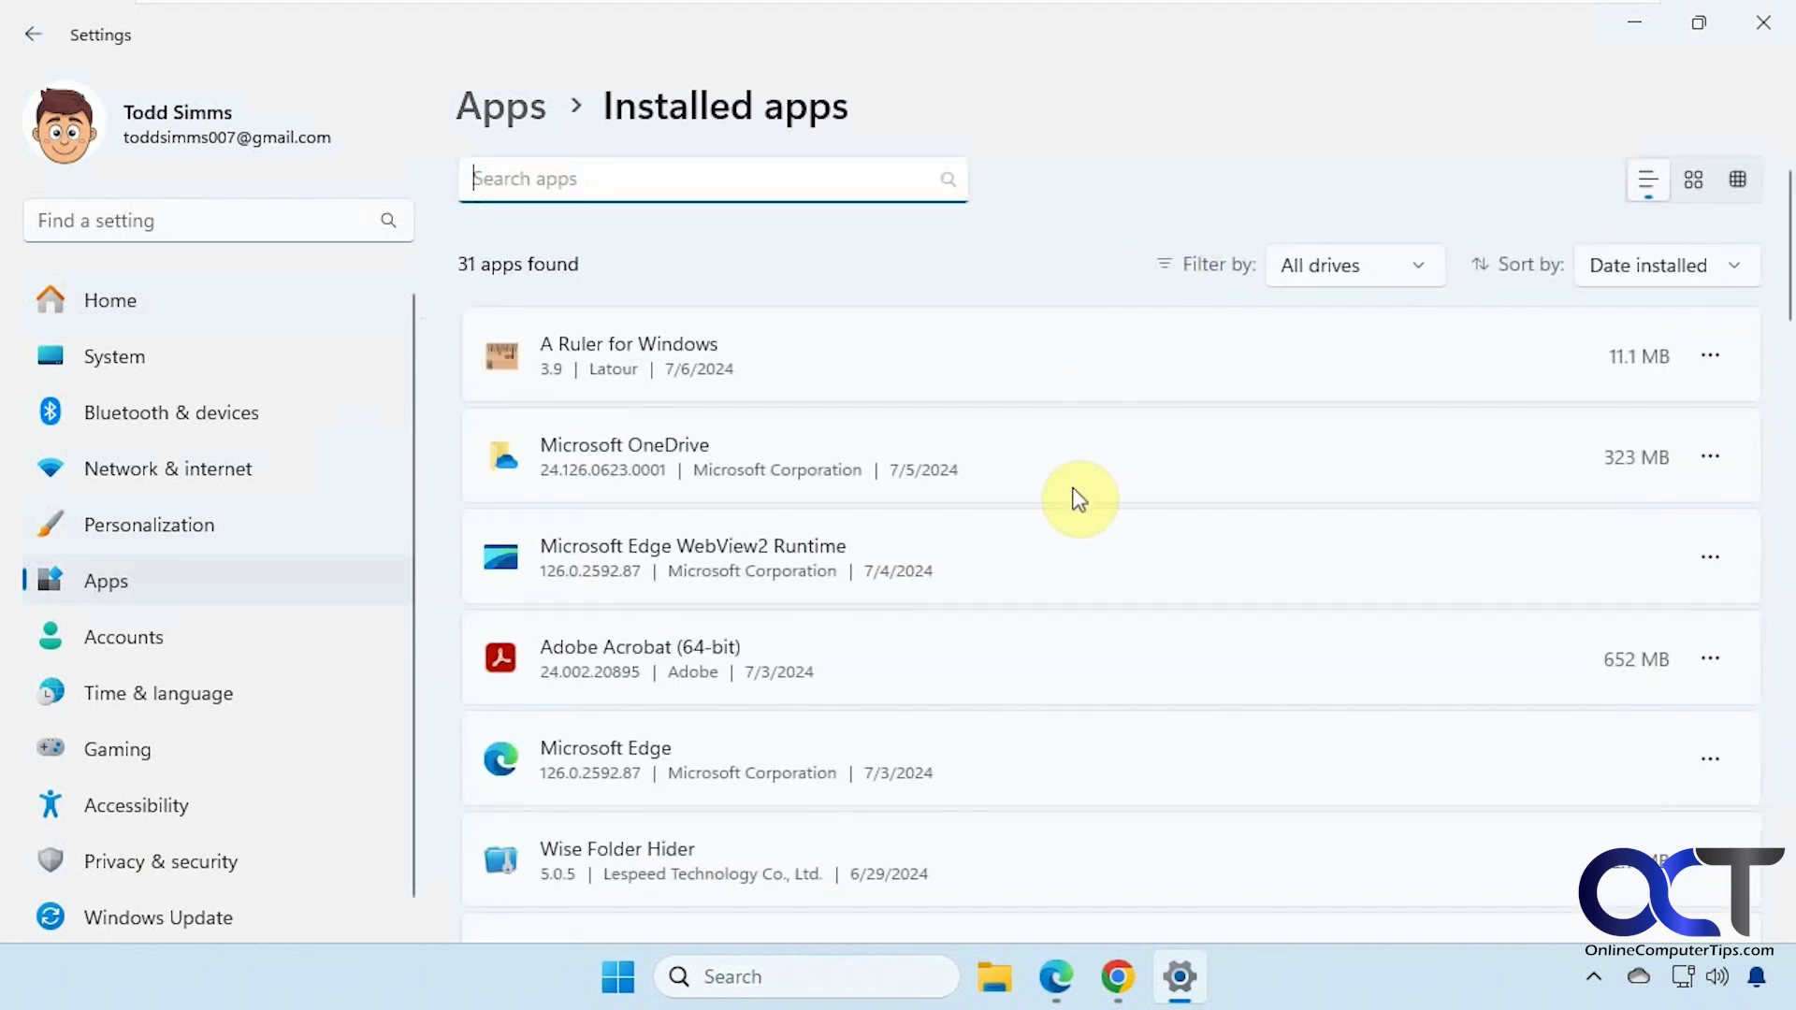
scroll(1077, 482, down, 5)
scroll(1077, 498, down, 5)
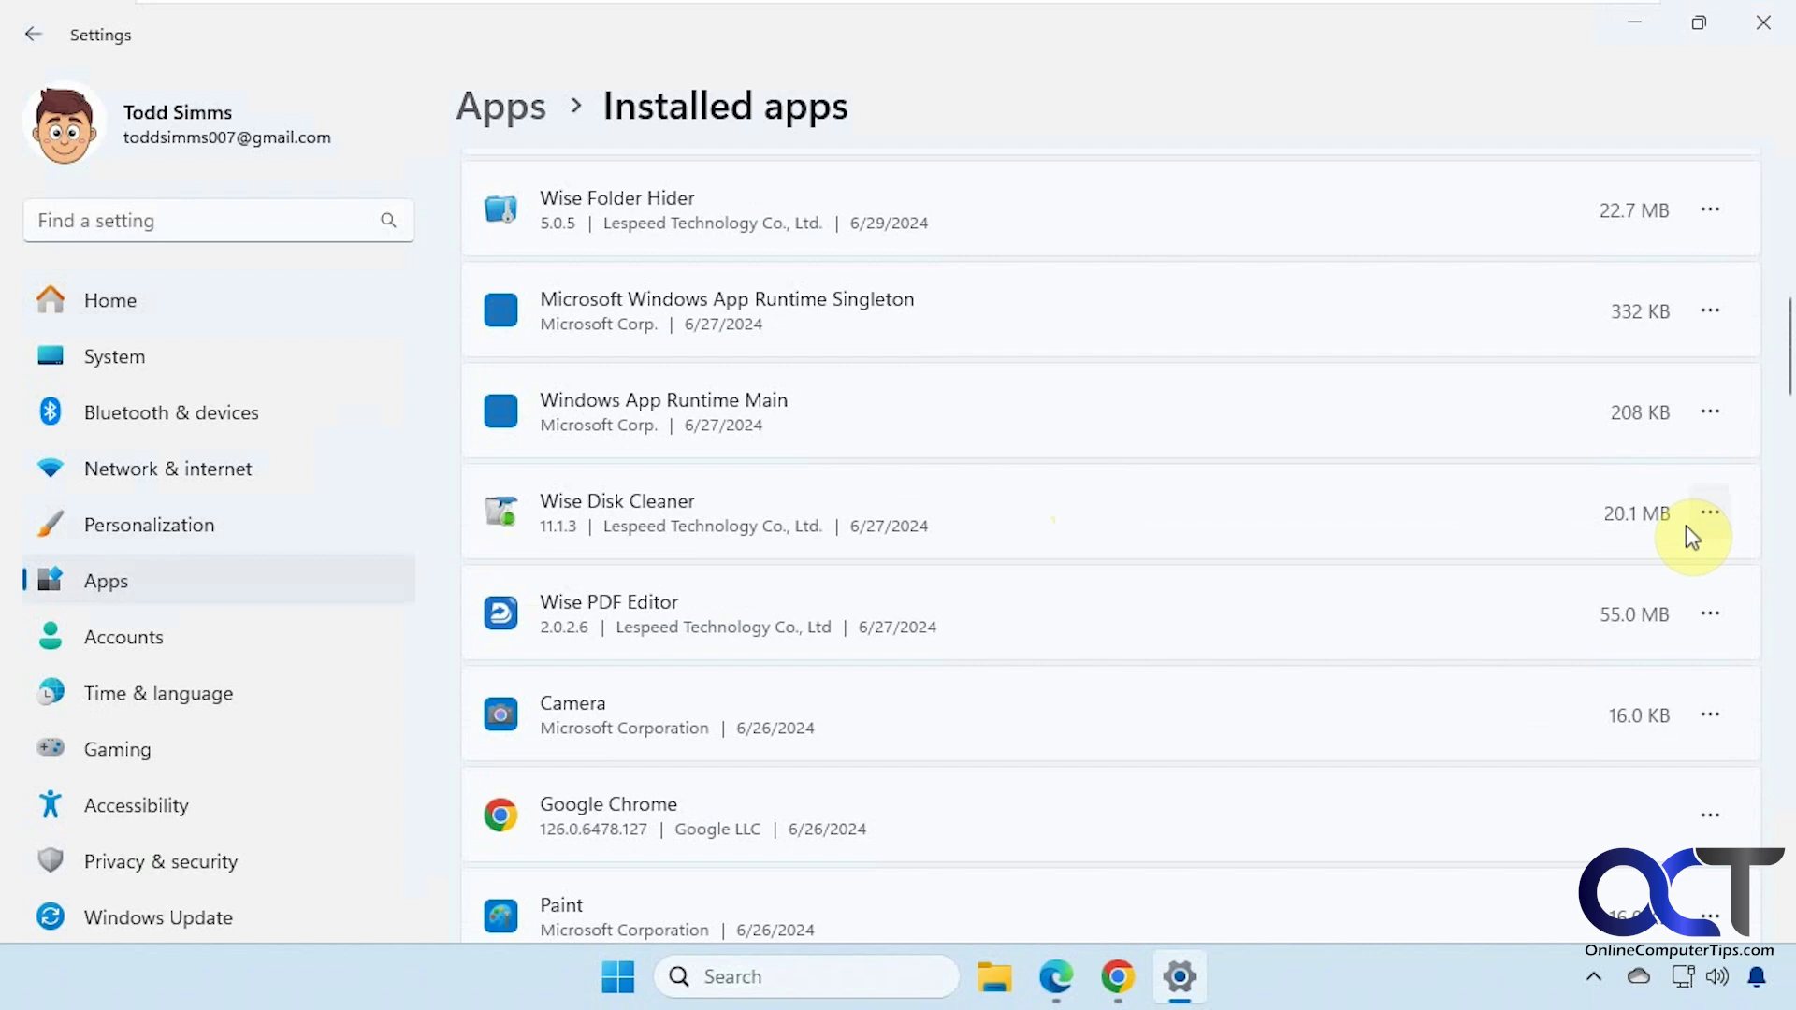
click(1710, 515)
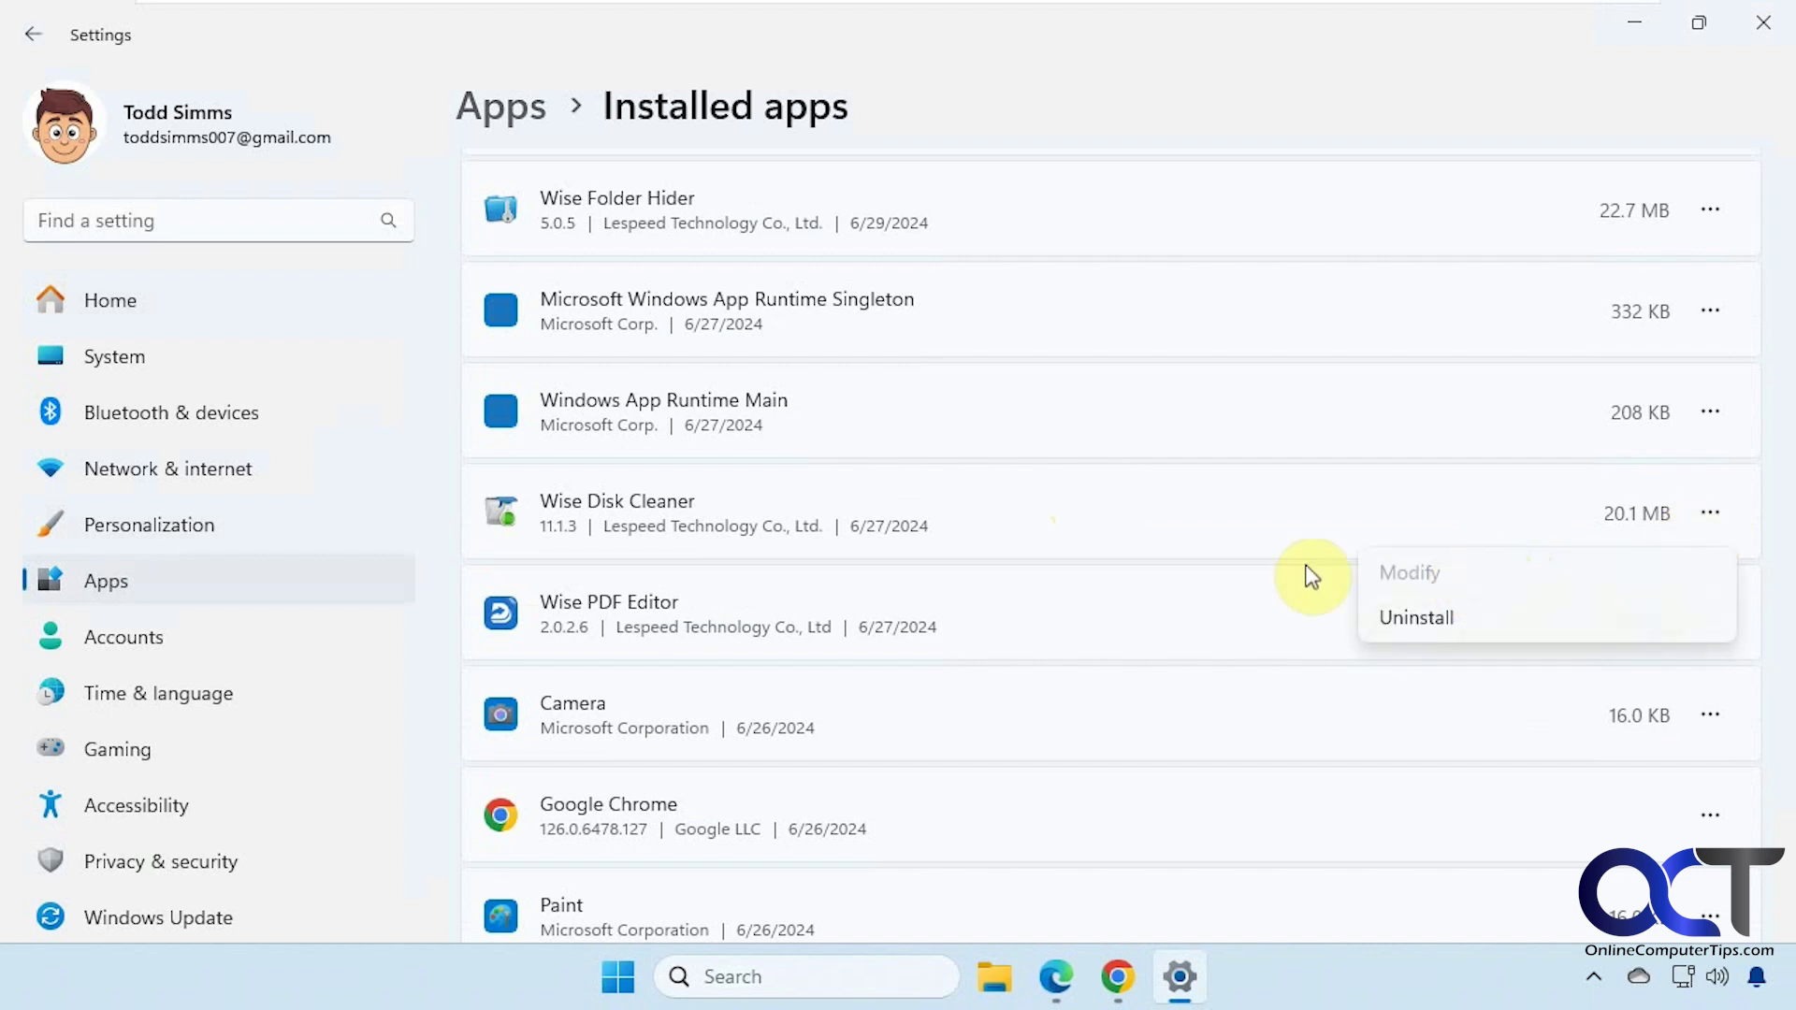
Find Control Panel with a 'cont' search, review its 15 programs in Programs and Features, then close it
click(1763, 22)
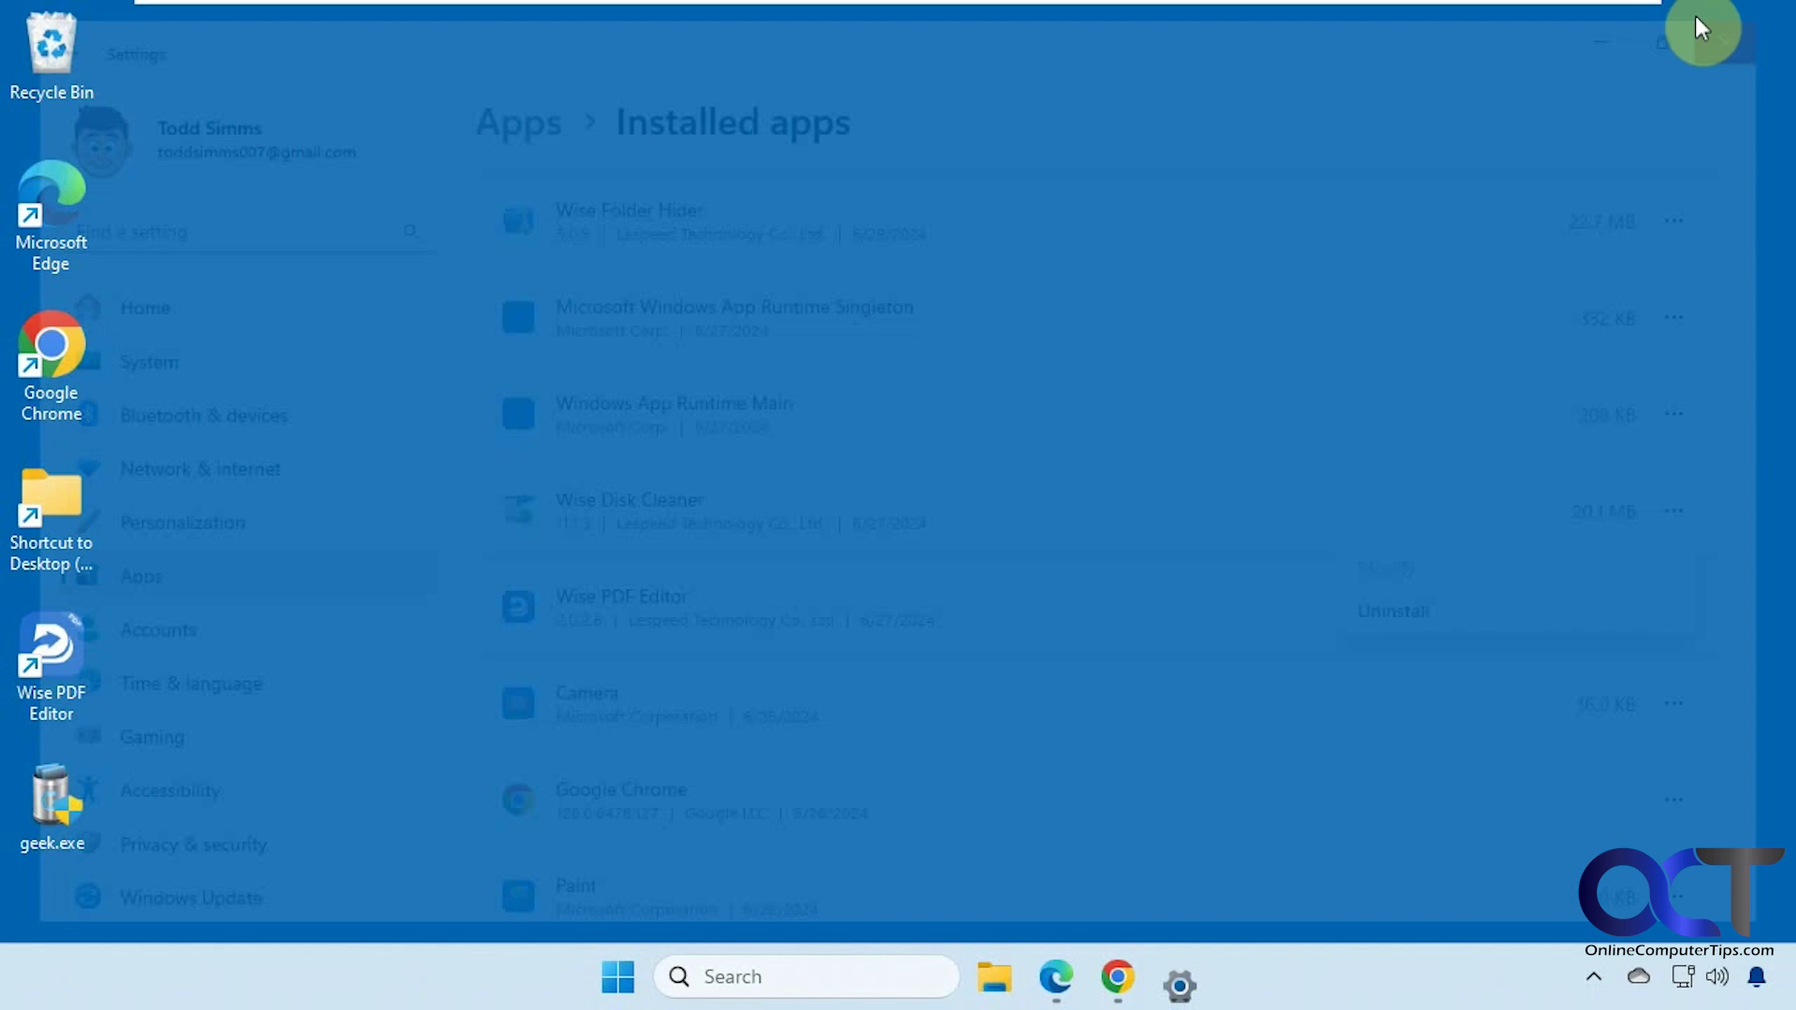
click(841, 965)
text(cont)
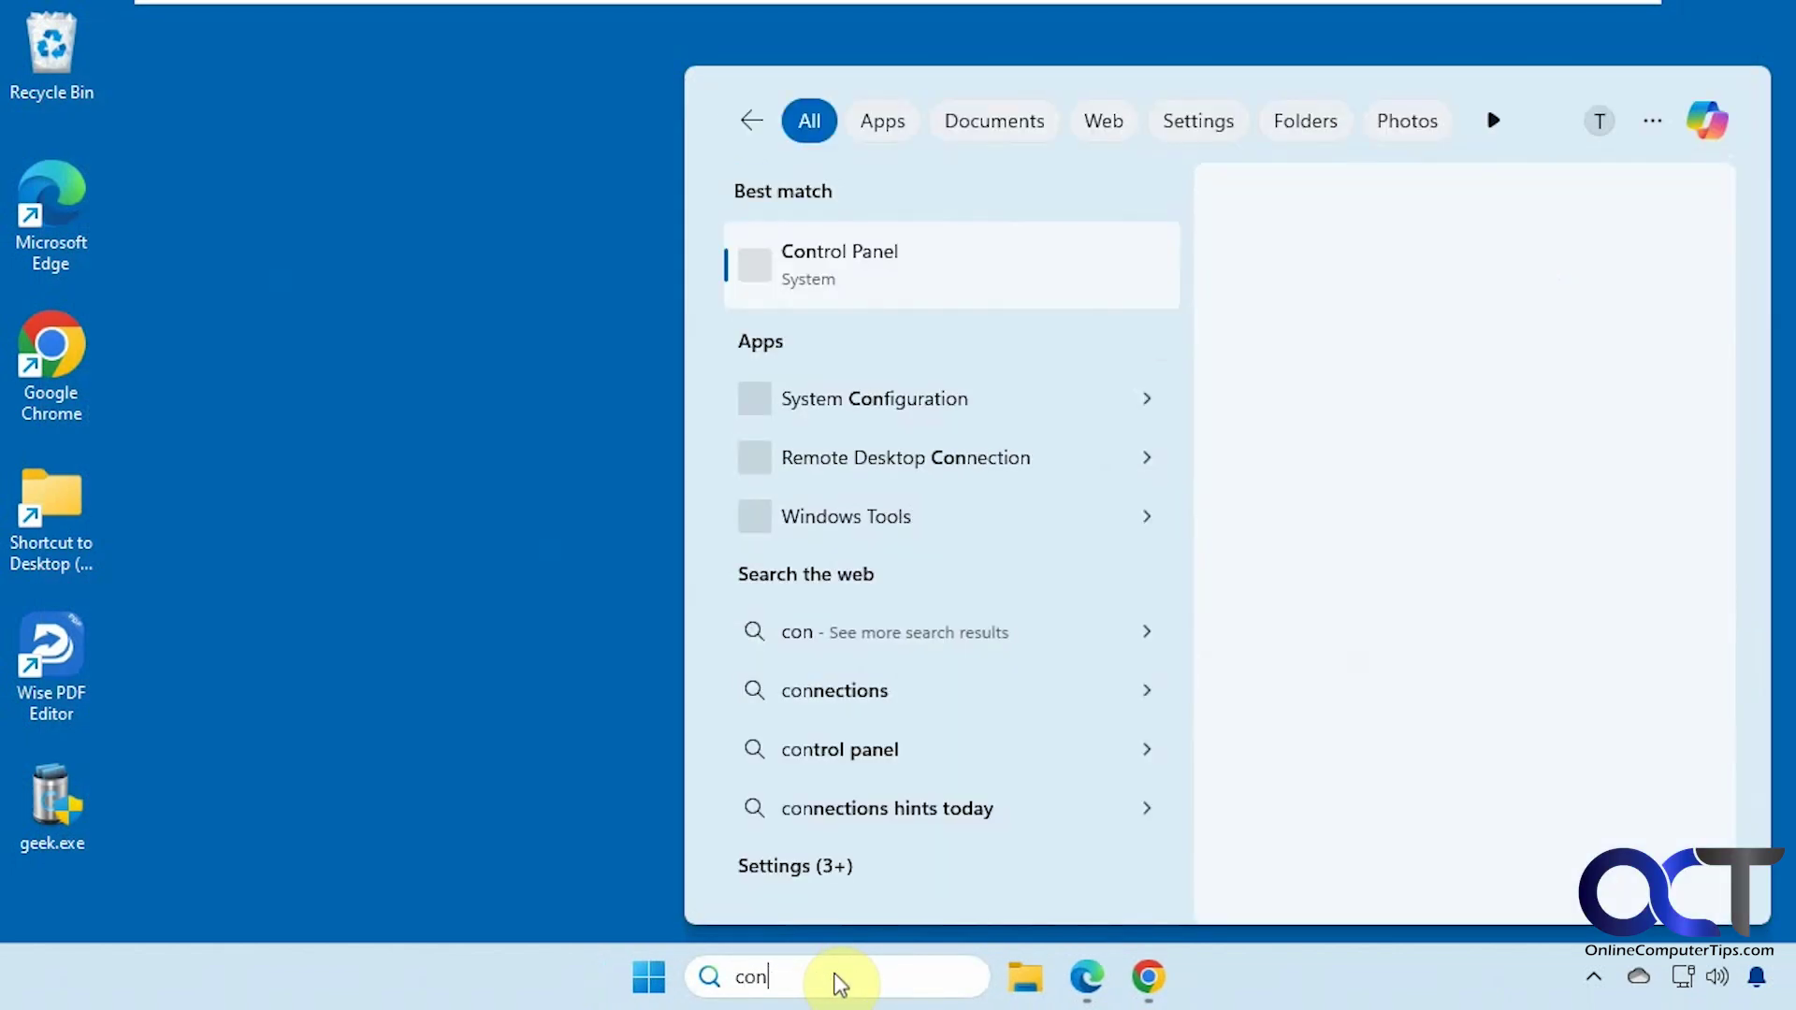
click(849, 253)
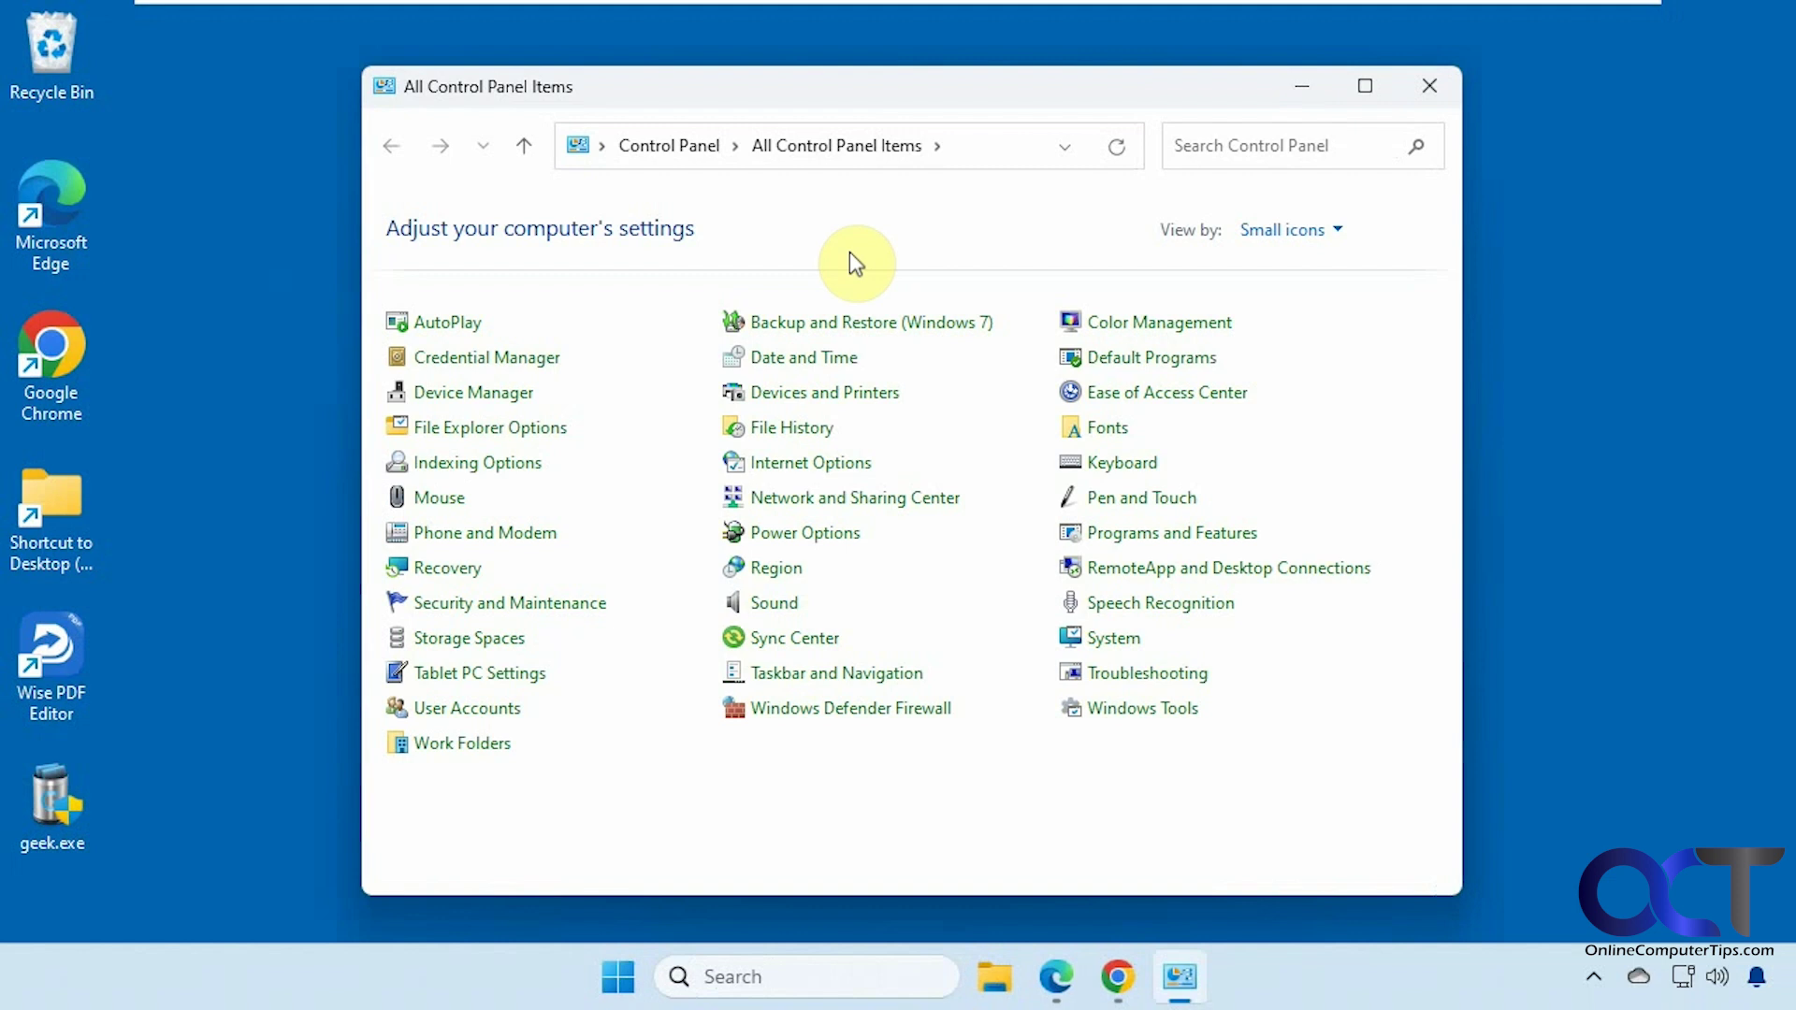
click(1180, 535)
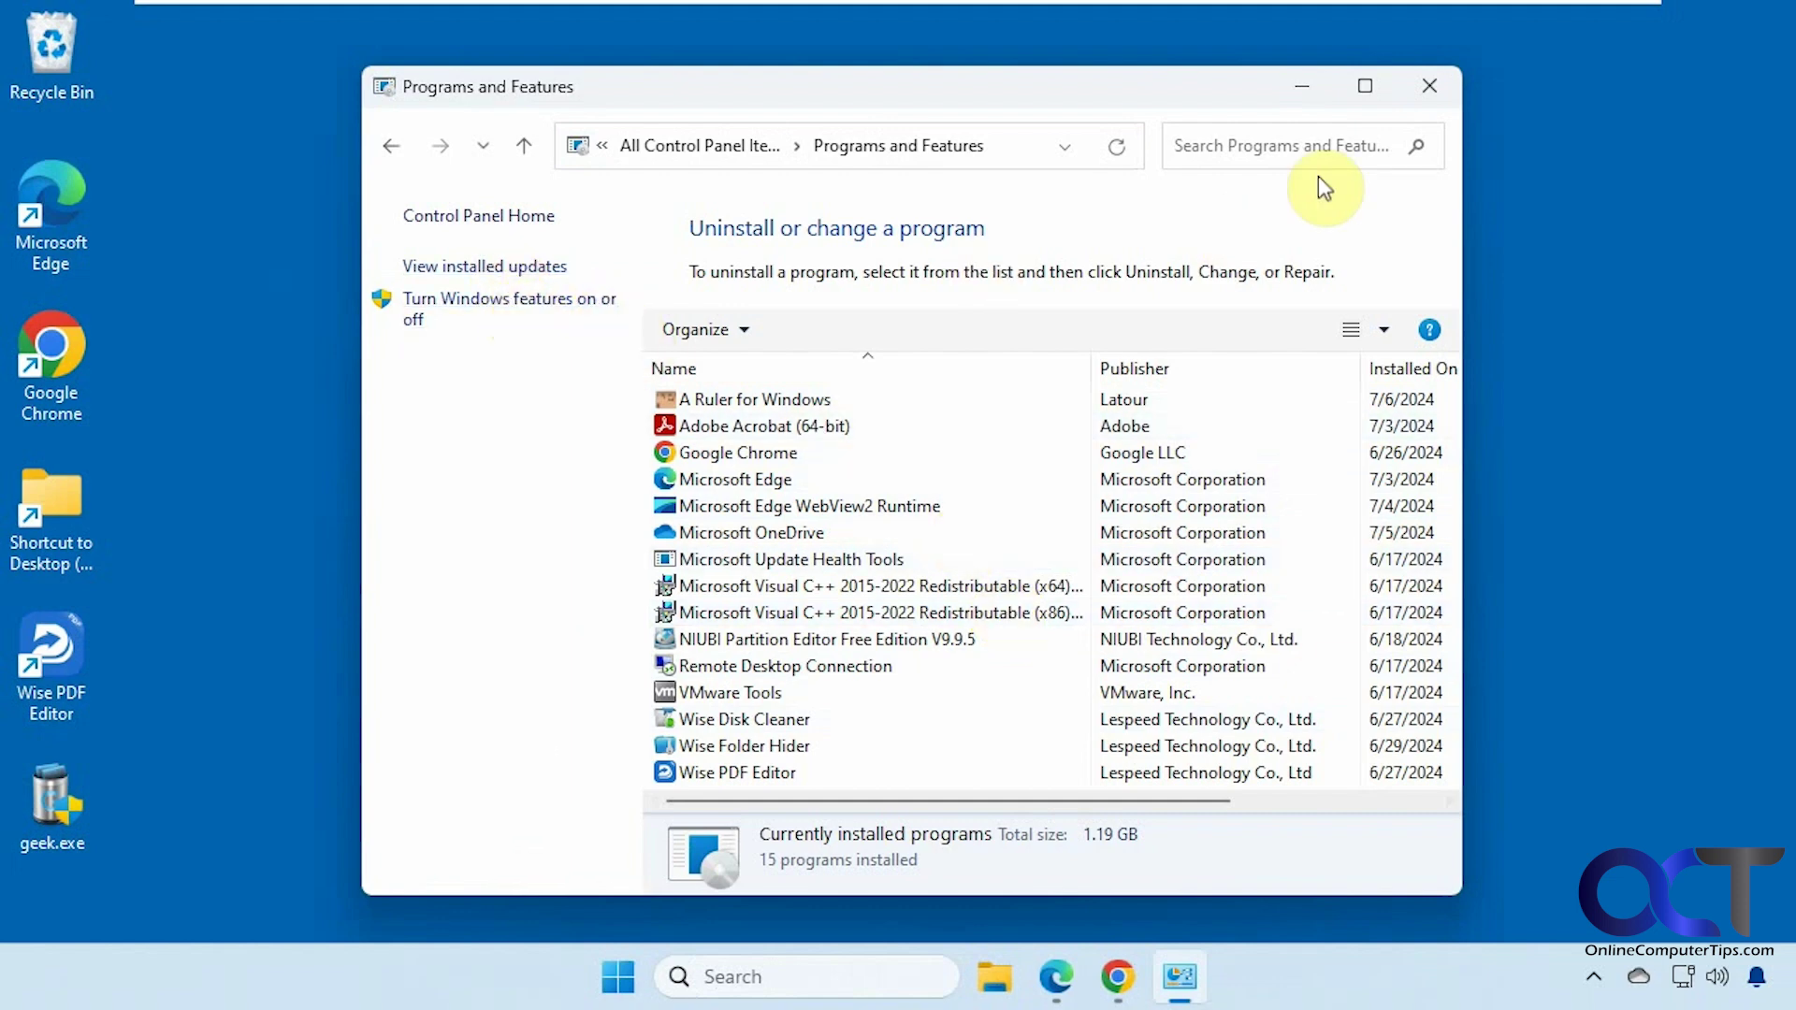
click(1425, 90)
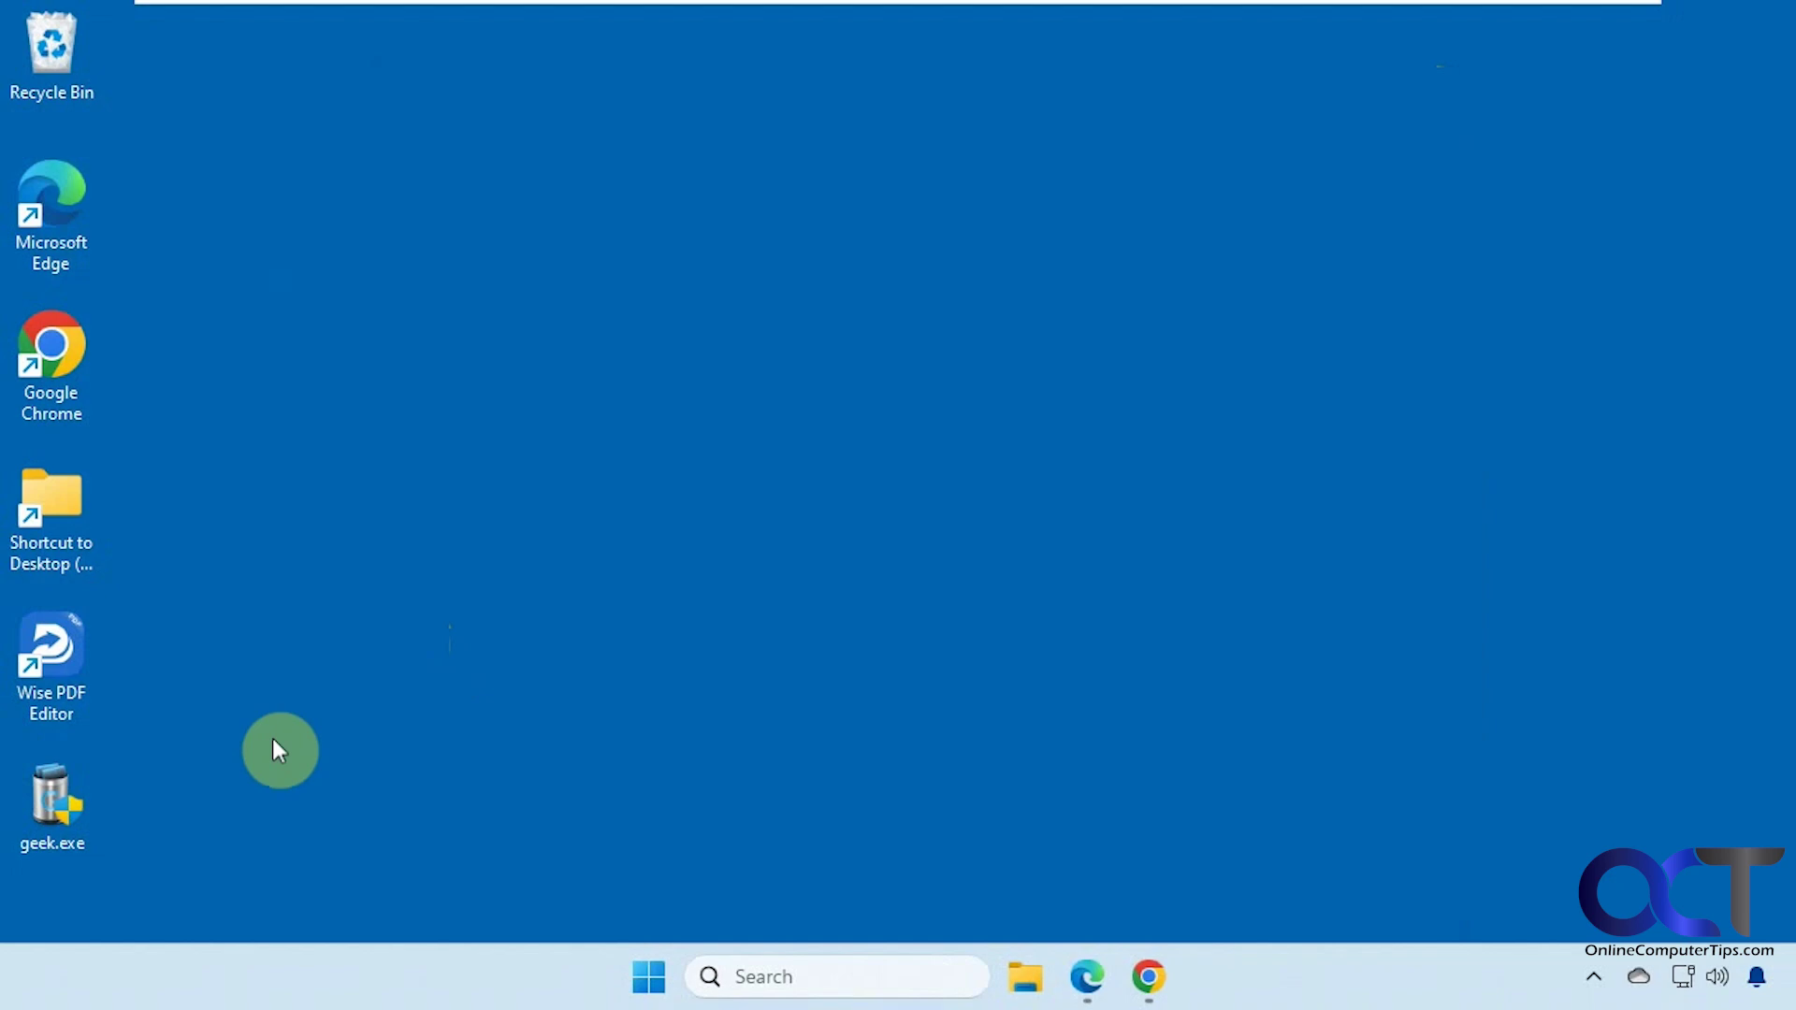
Run geek.exe from the desktop and approve the administrator prompt to open Geek Uninstaller
double_click(47, 819)
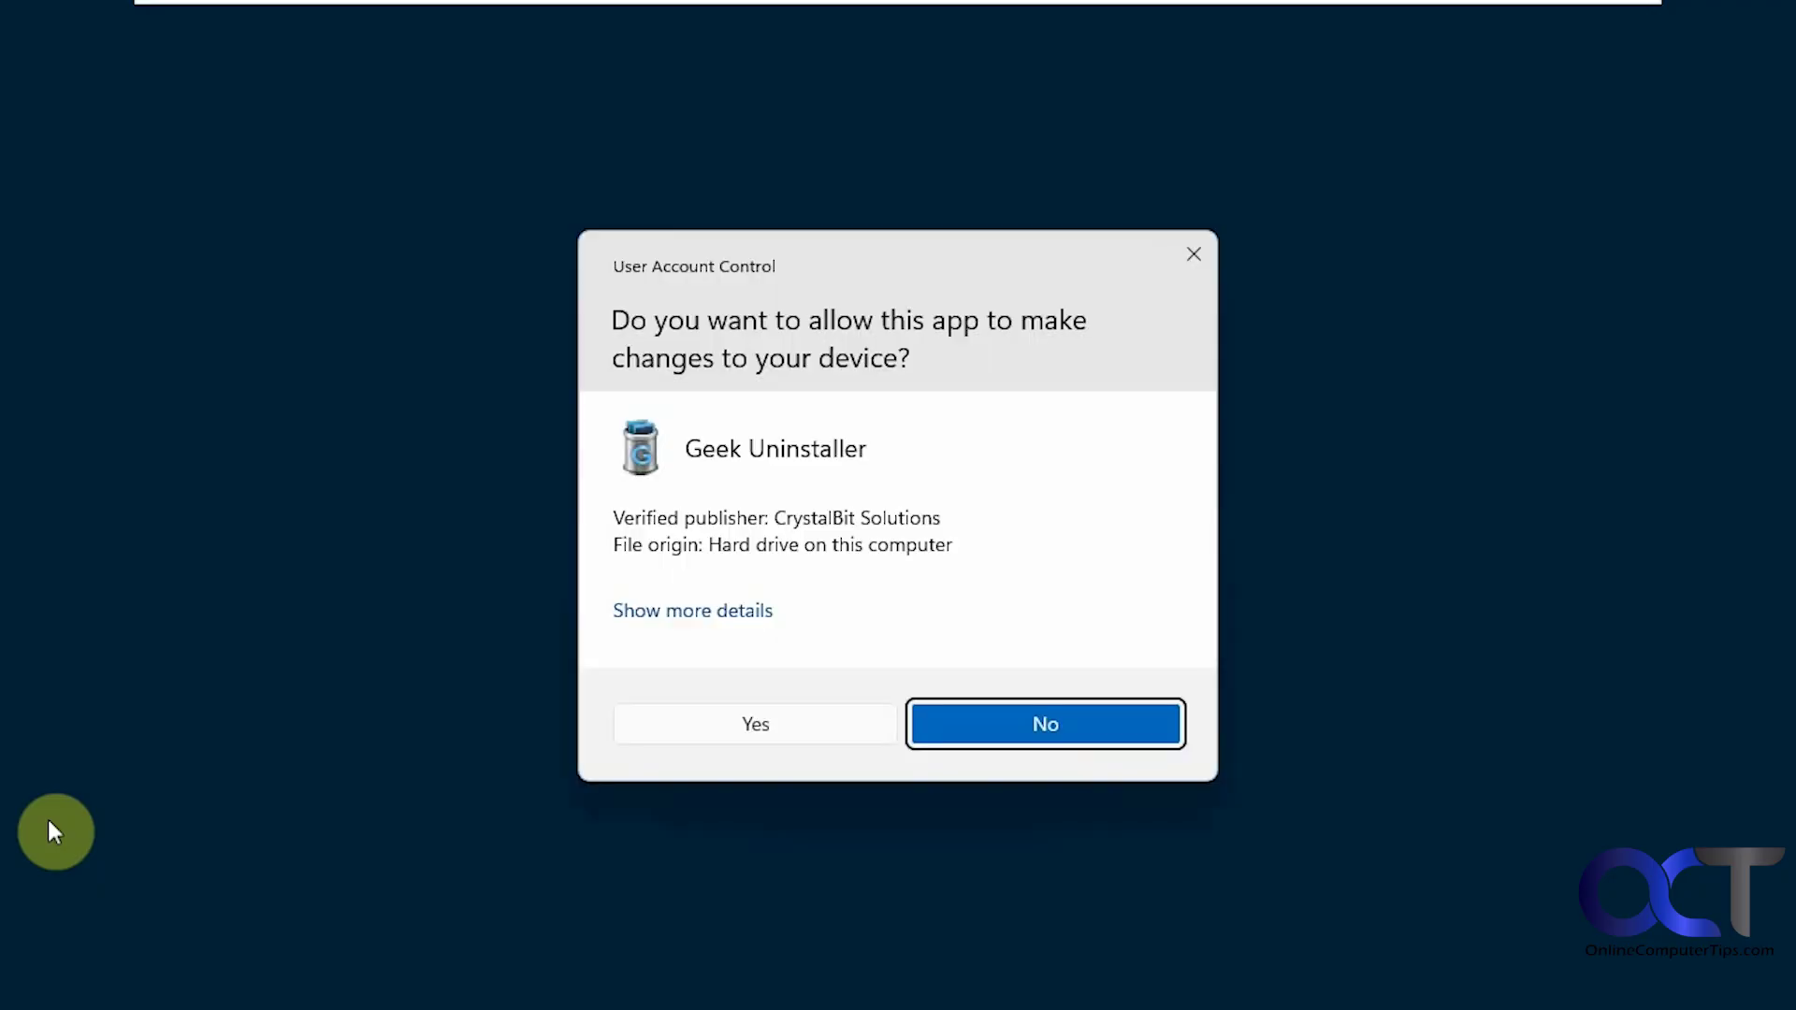
click(703, 727)
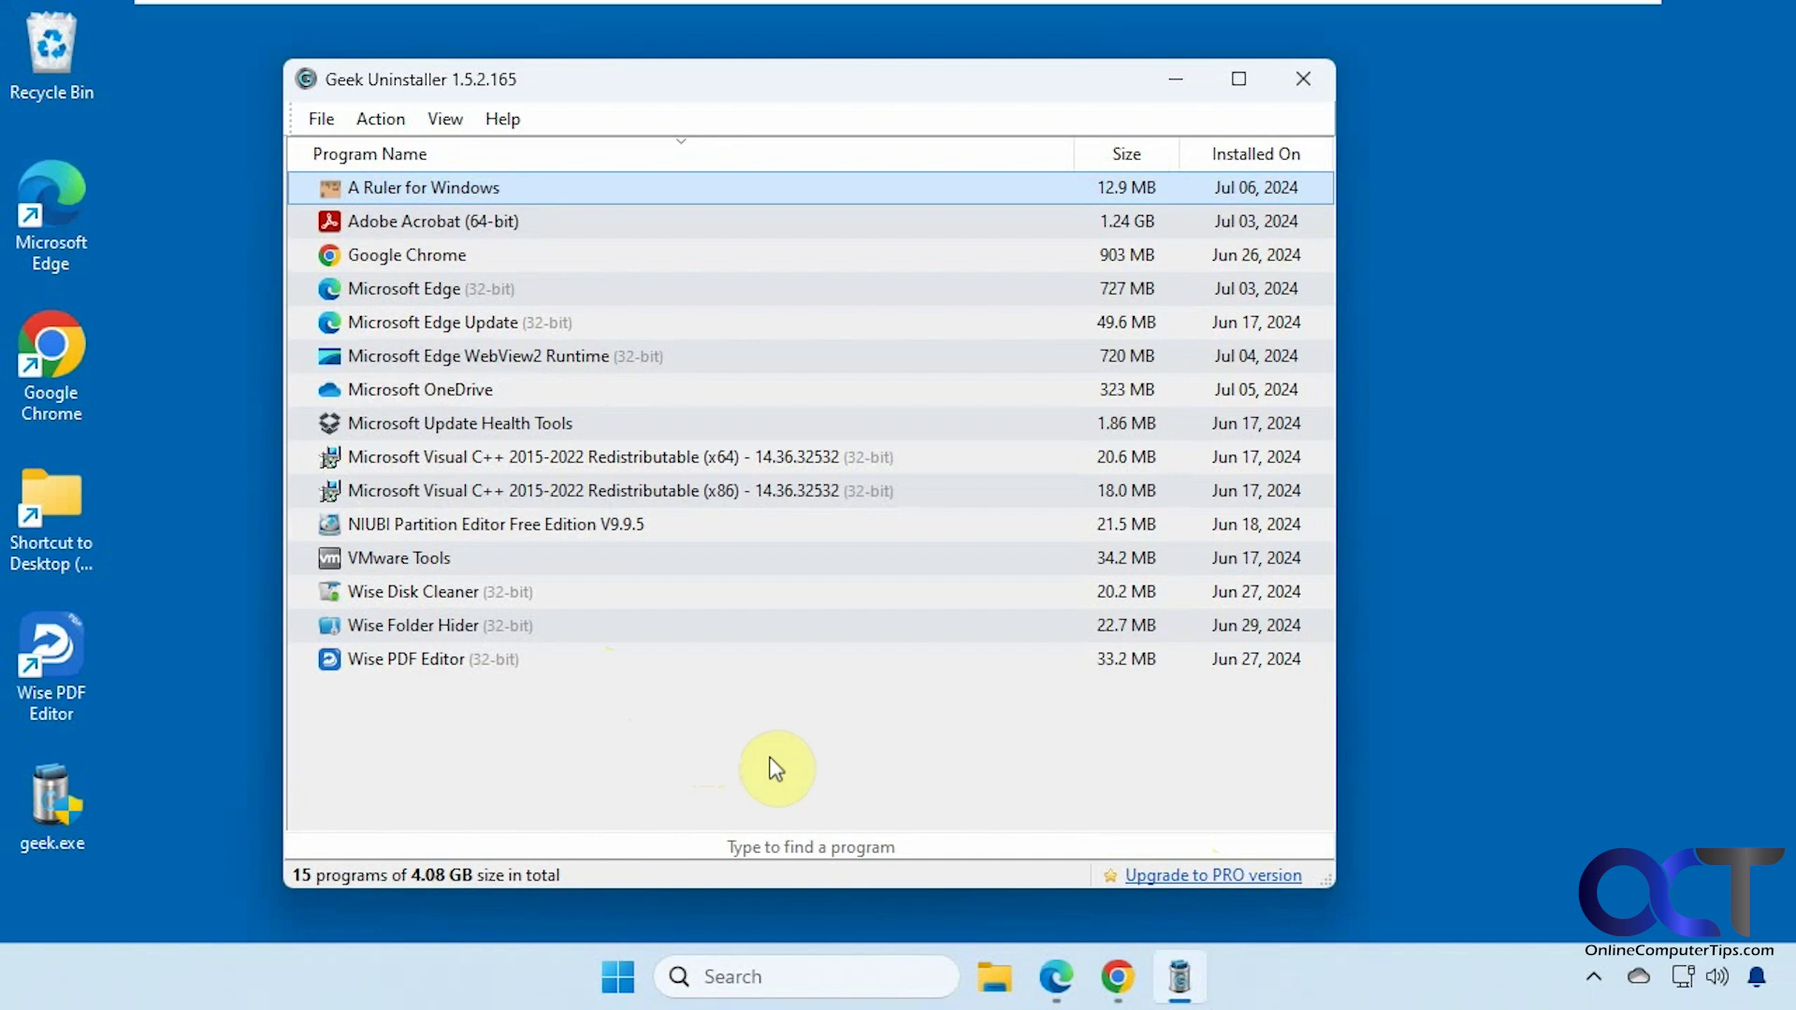
Browse the 73 Microsoft Store apps, then switch the view back to the 15 desktop programs
click(443, 119)
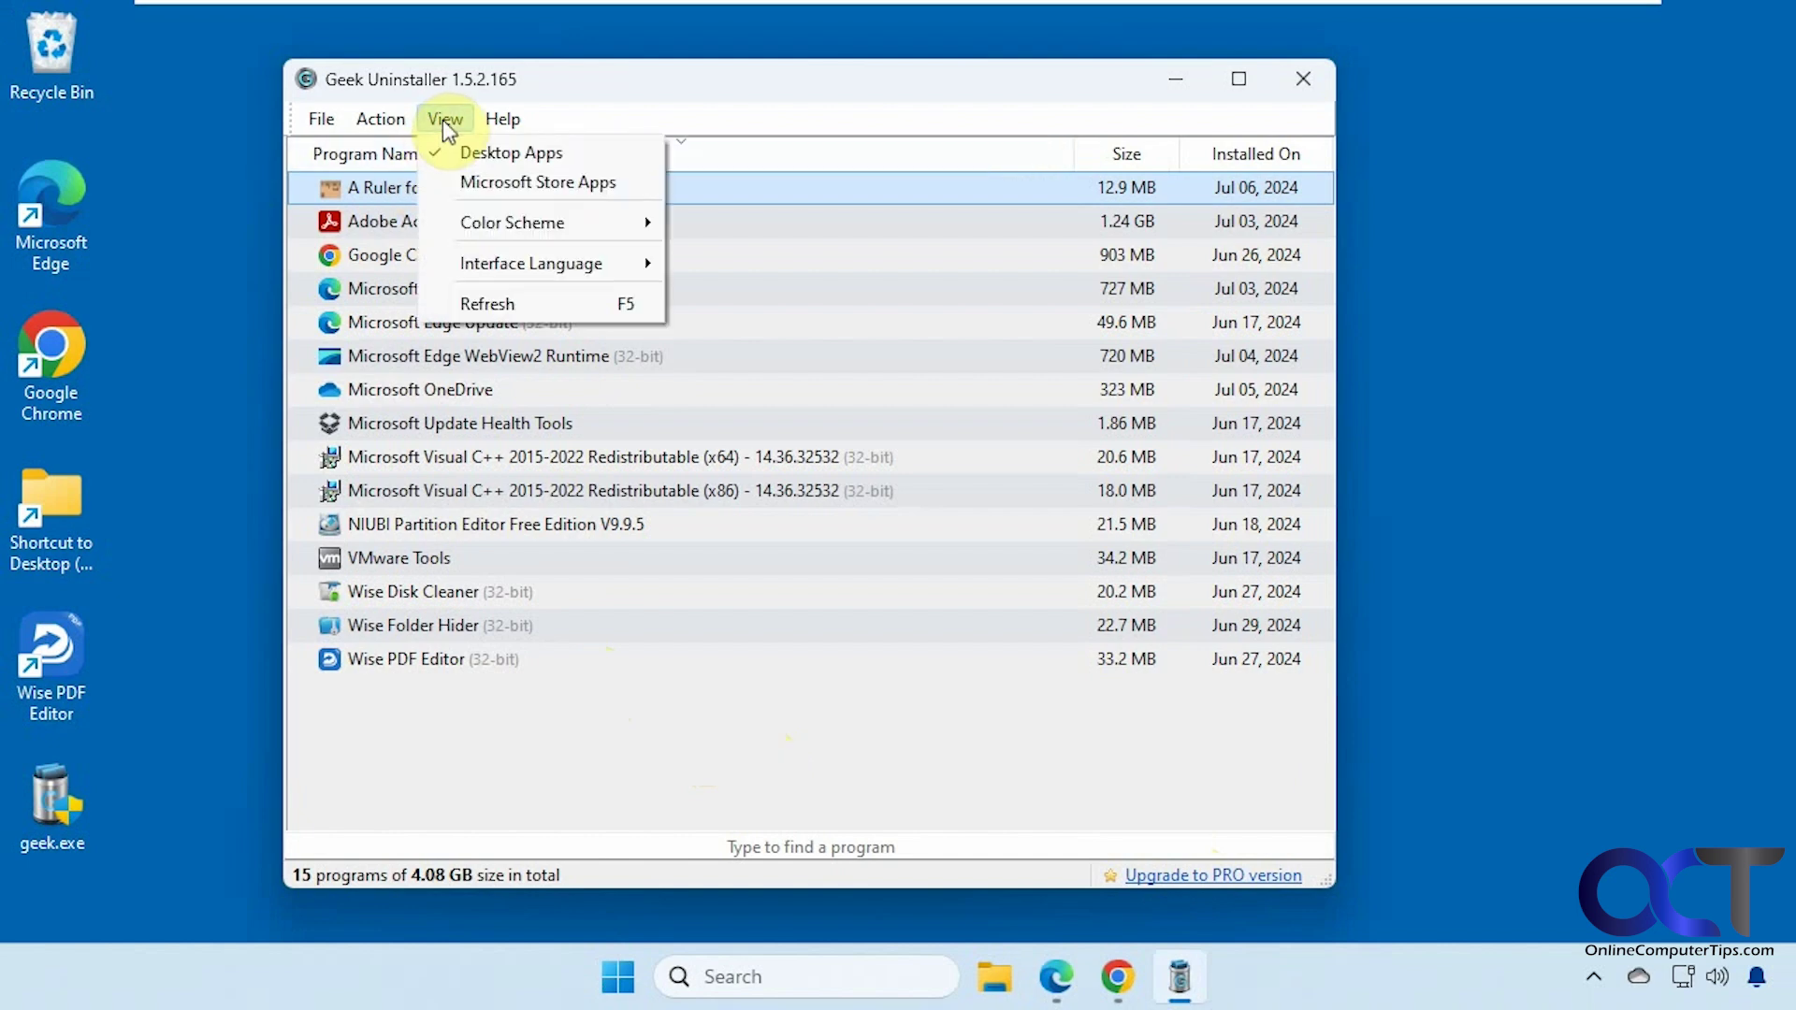
click(475, 178)
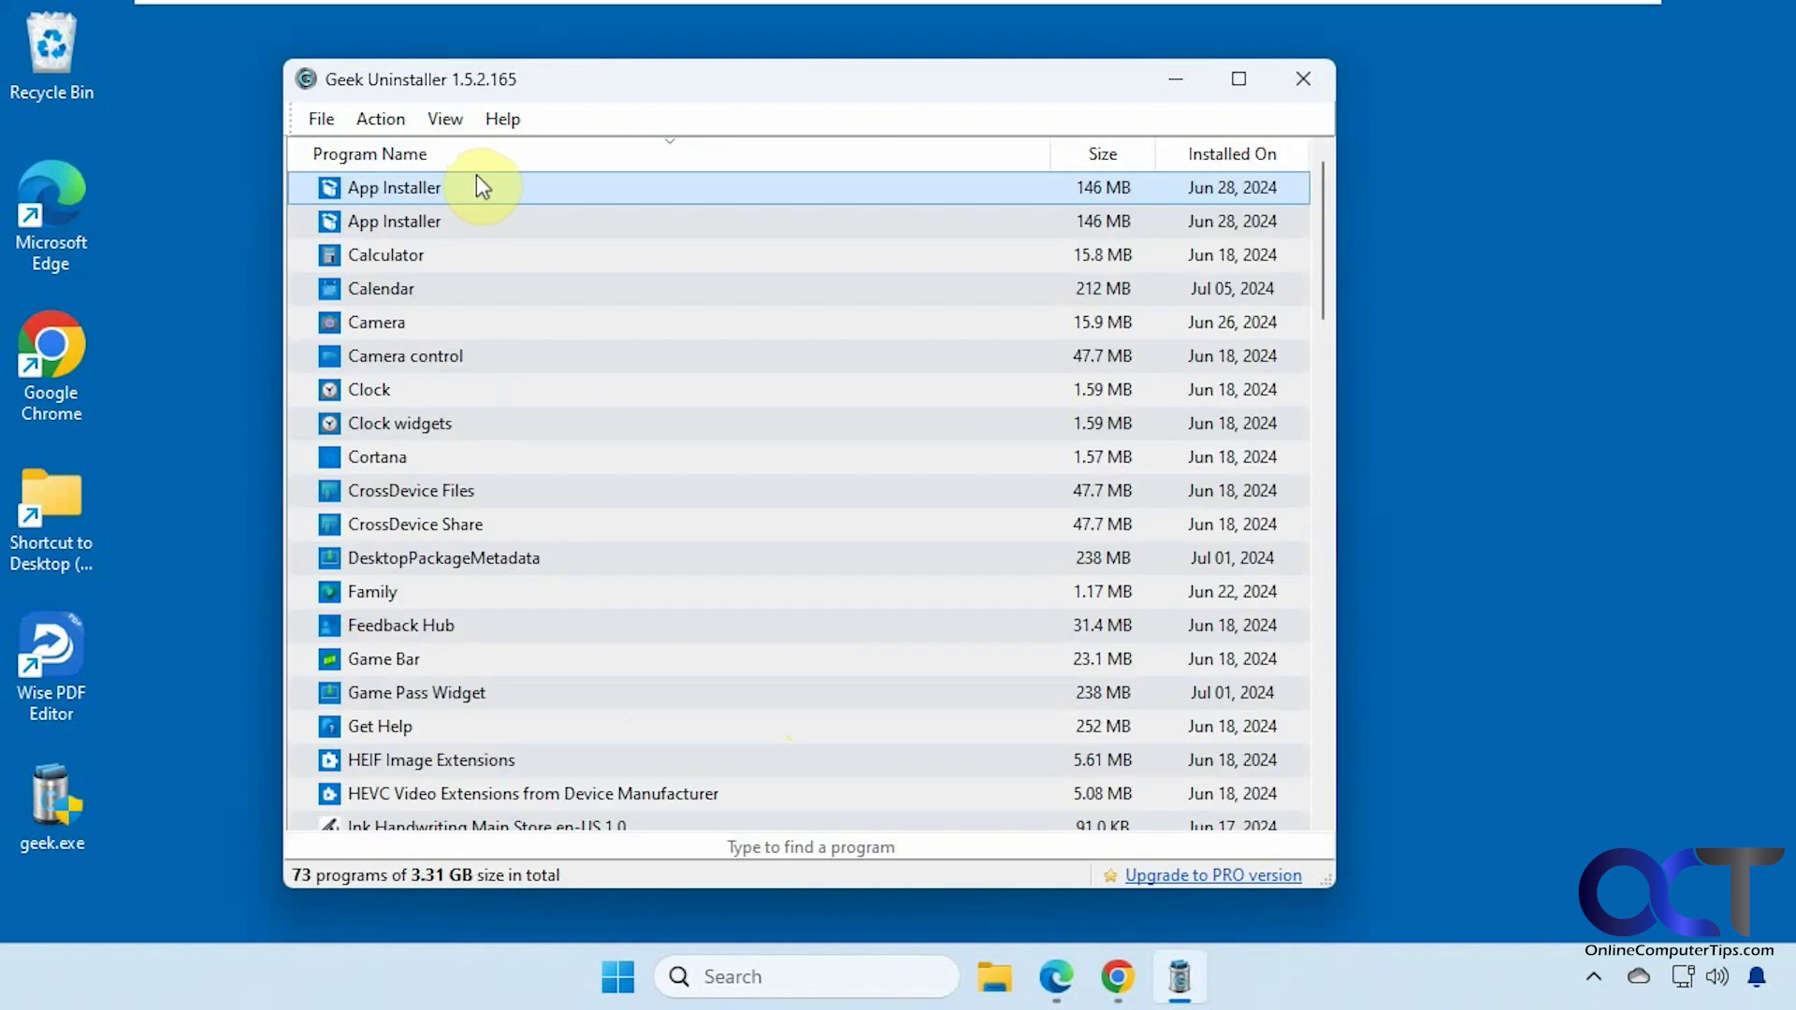
scroll(654, 455, down, 3)
scroll(659, 456, down, 15)
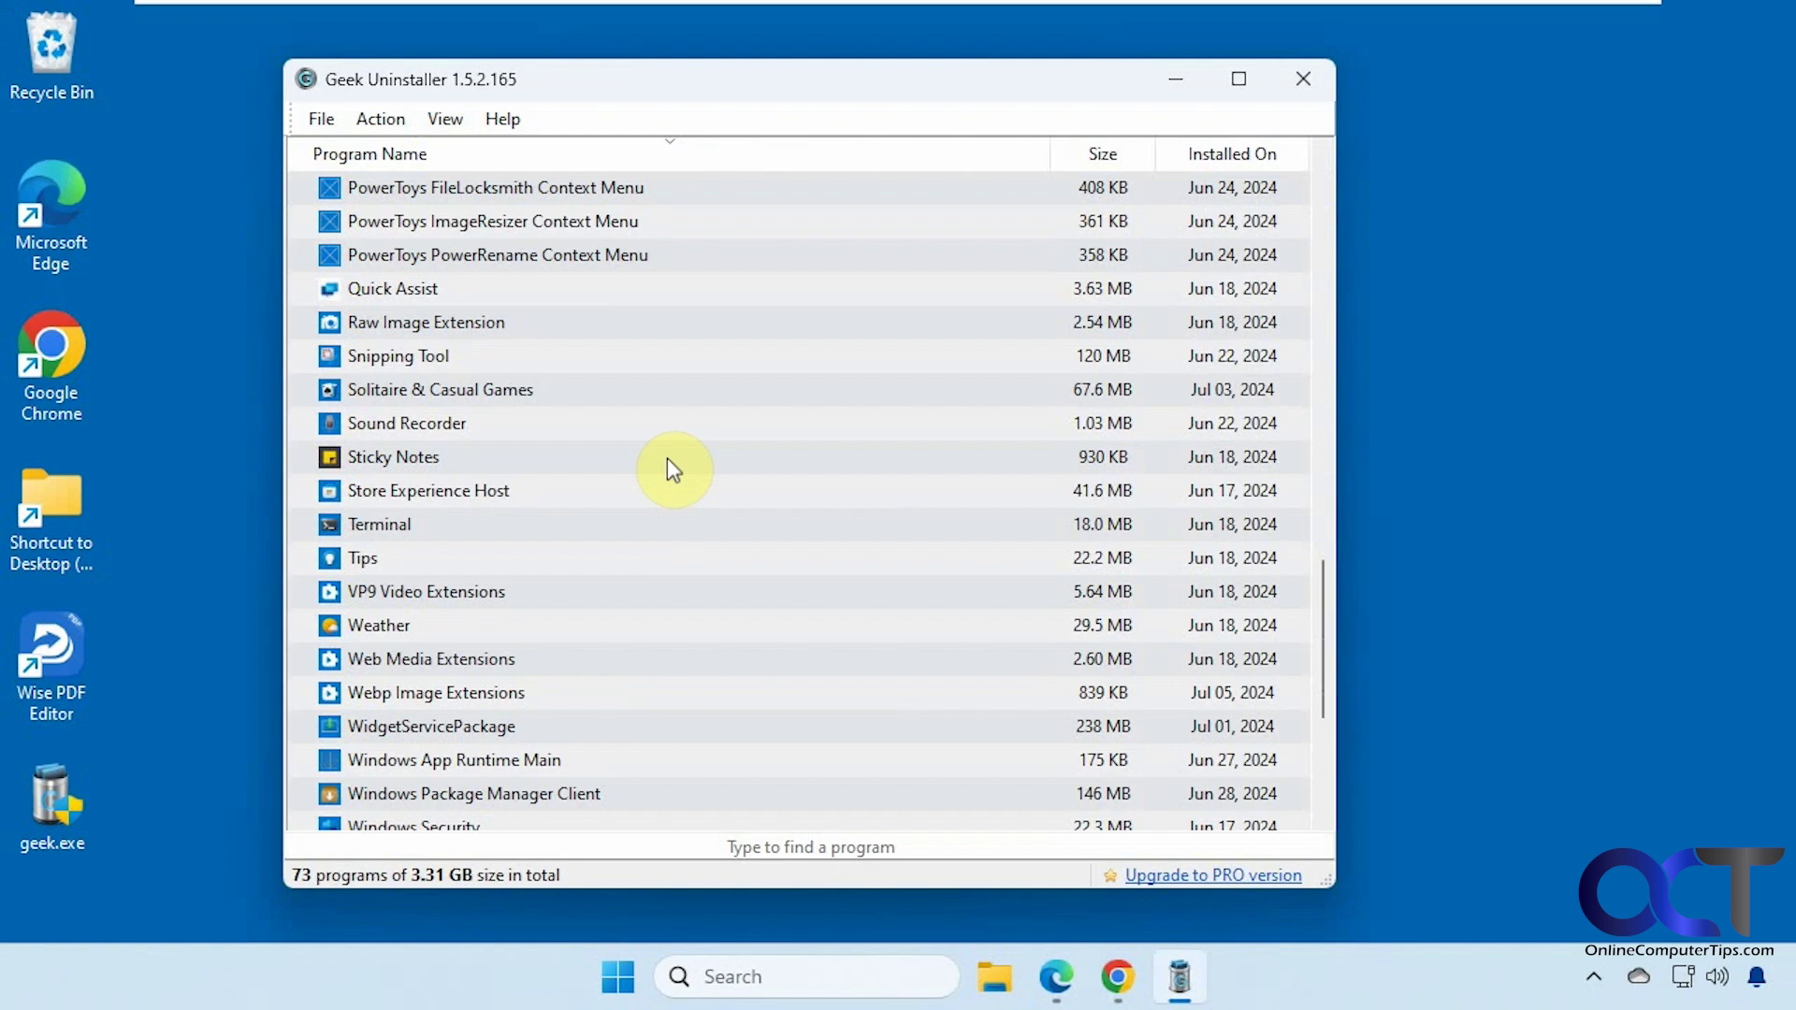
scroll(665, 457, up, 17)
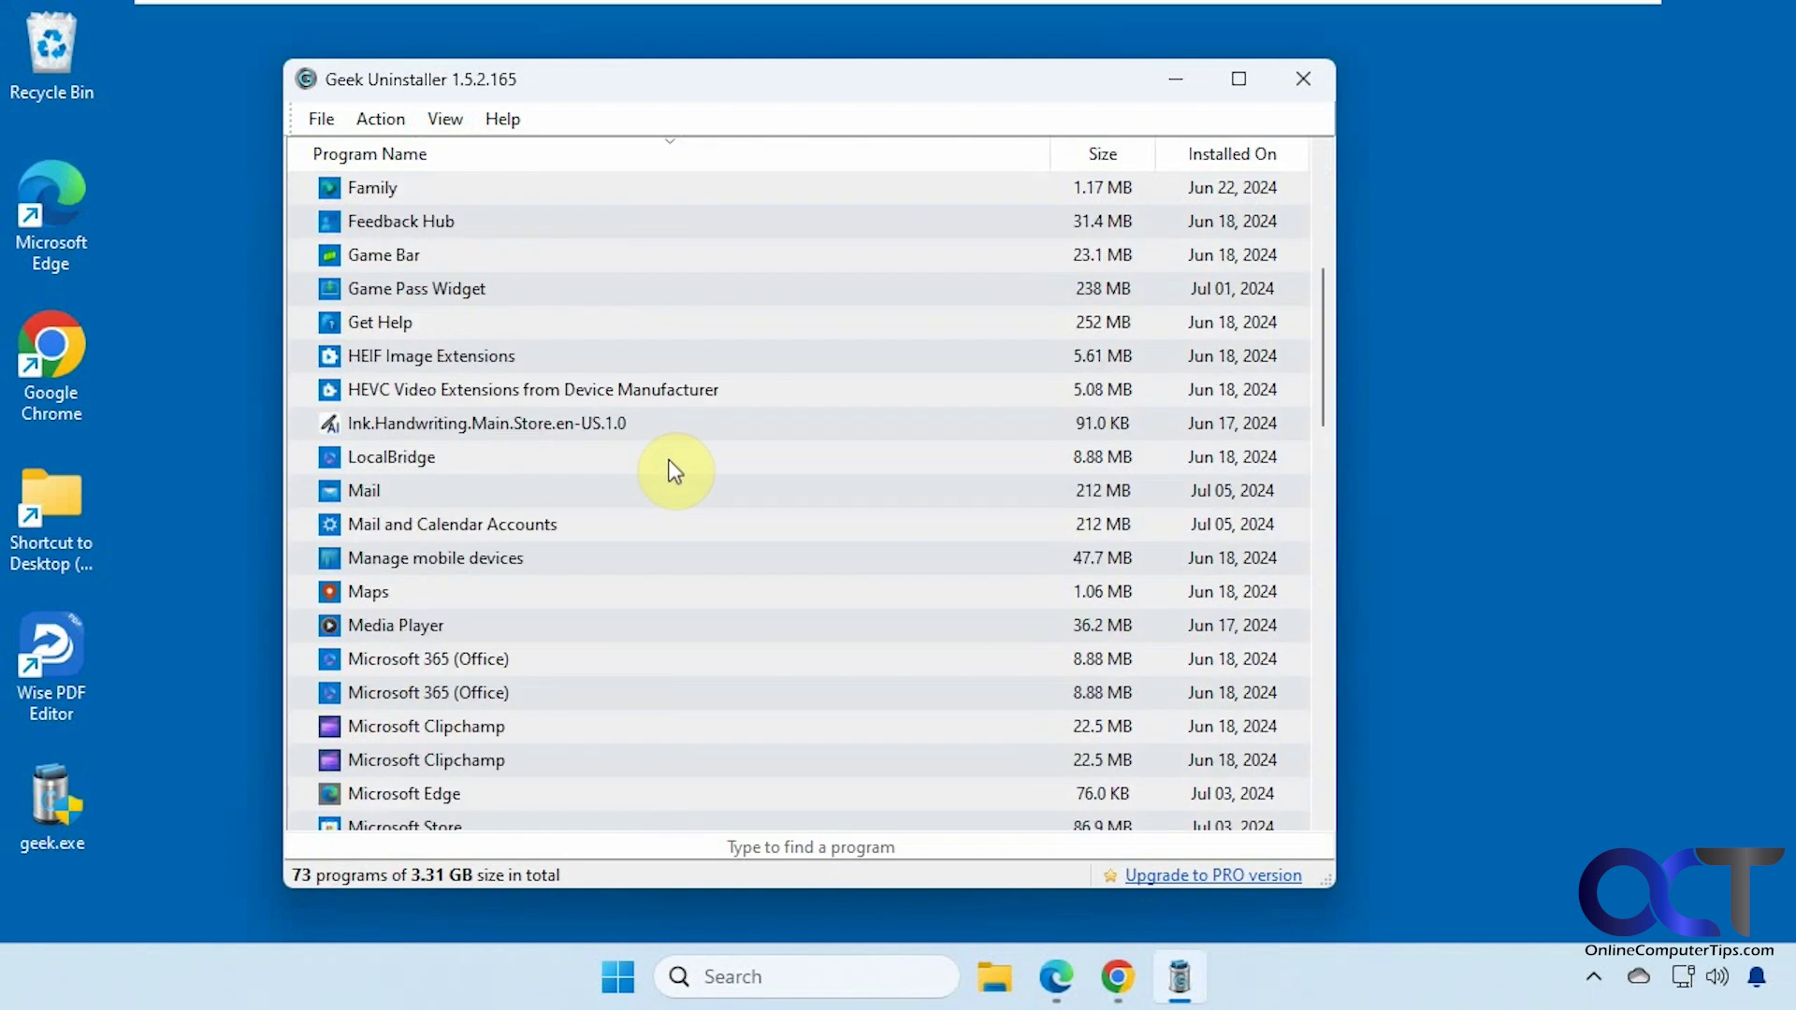
click(447, 120)
click(463, 146)
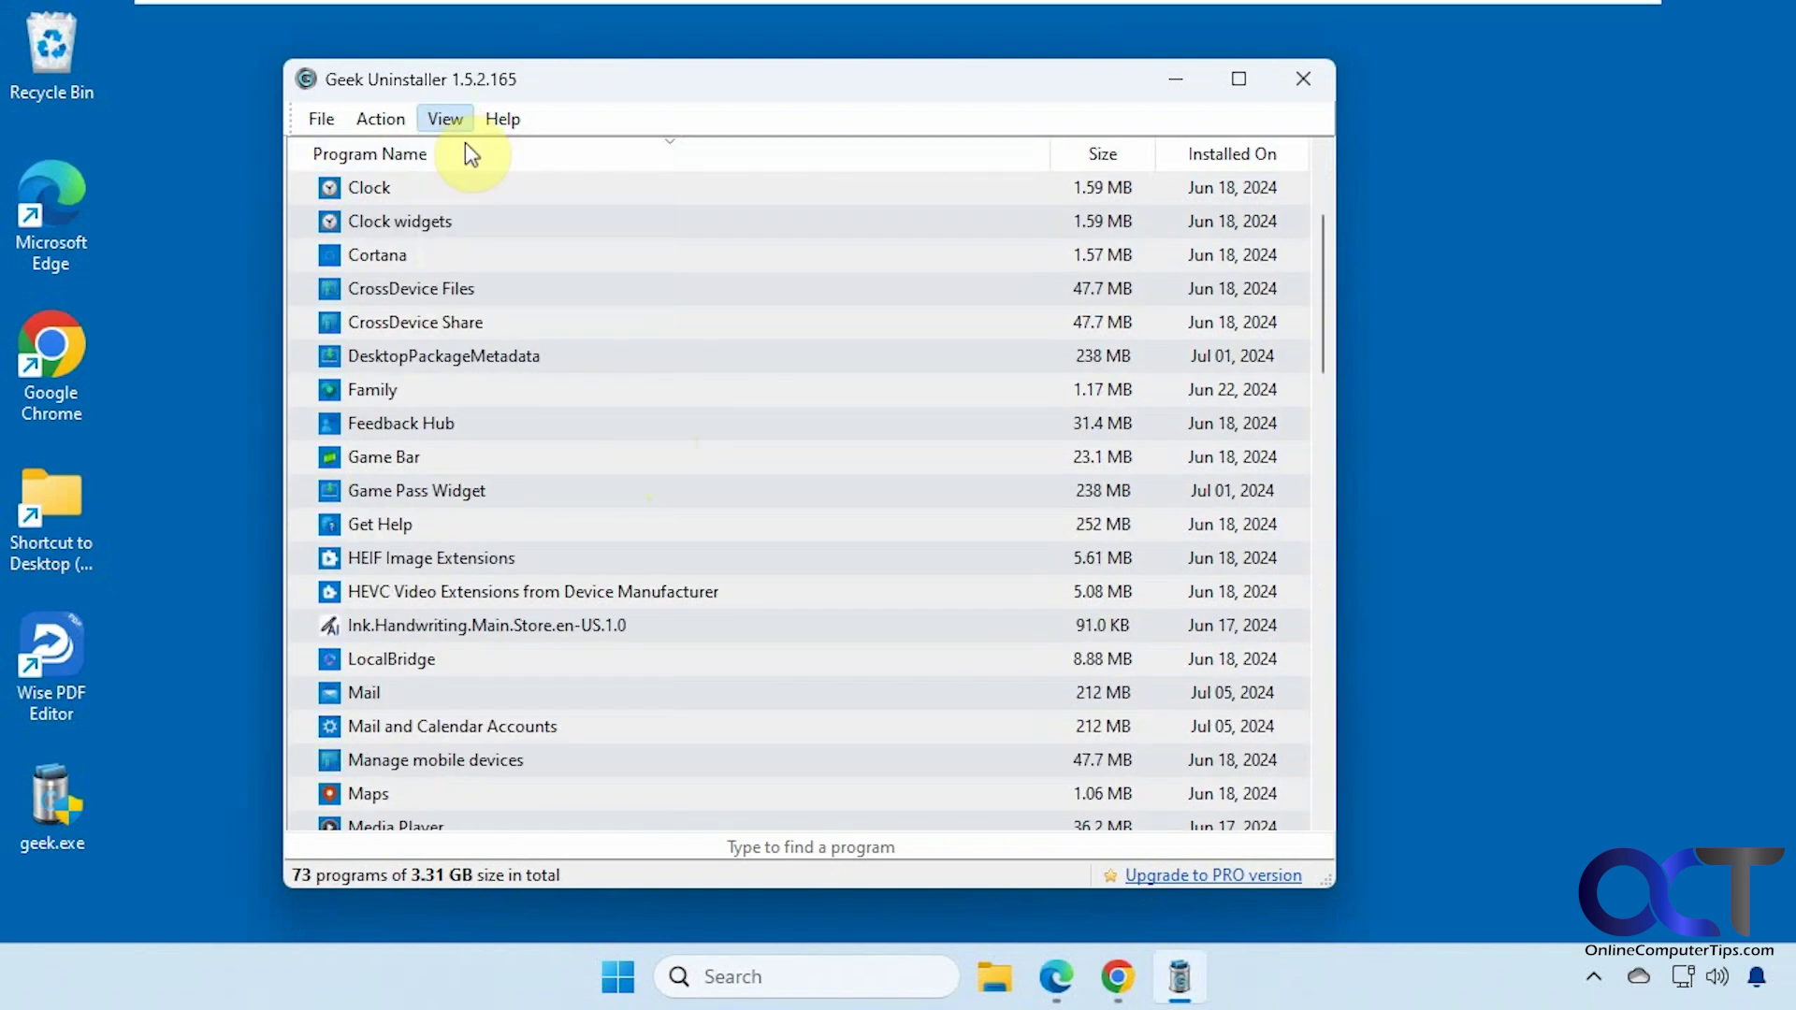
Inspect A Ruler for Windows' uninstall key in Registry Editor, then close Registry Editor
click(385, 119)
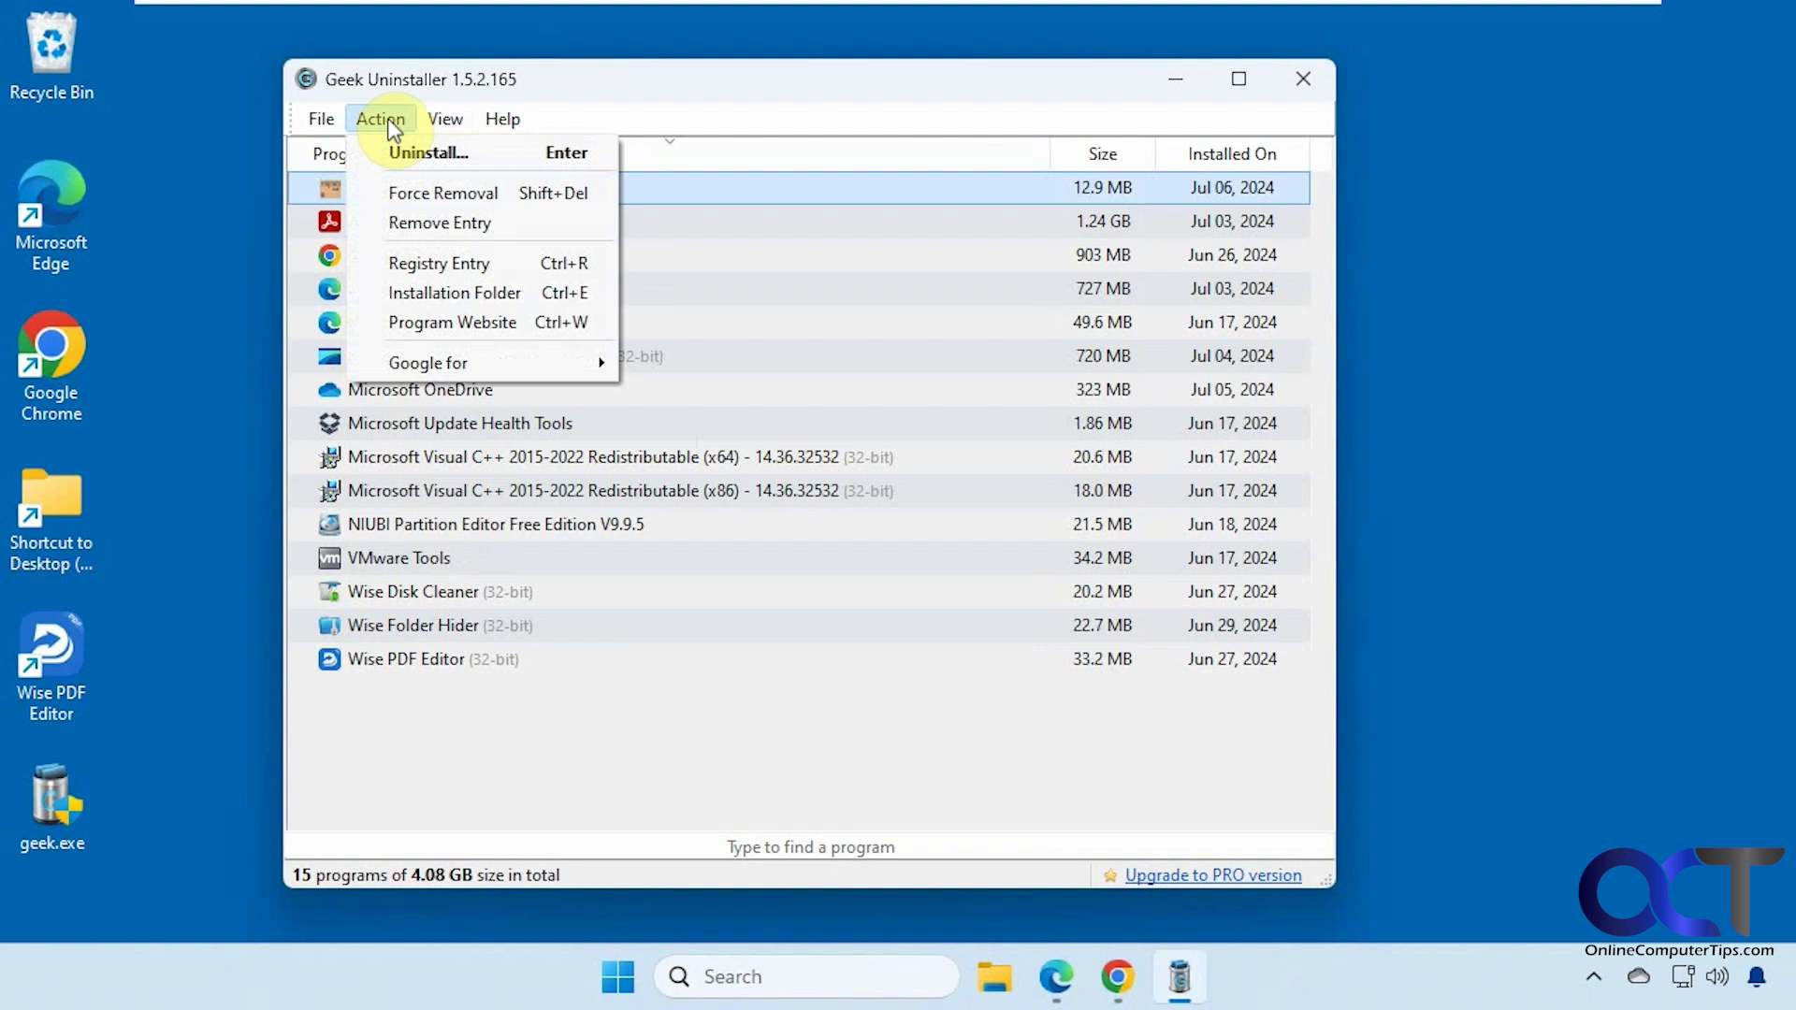
click(653, 193)
right_click(585, 182)
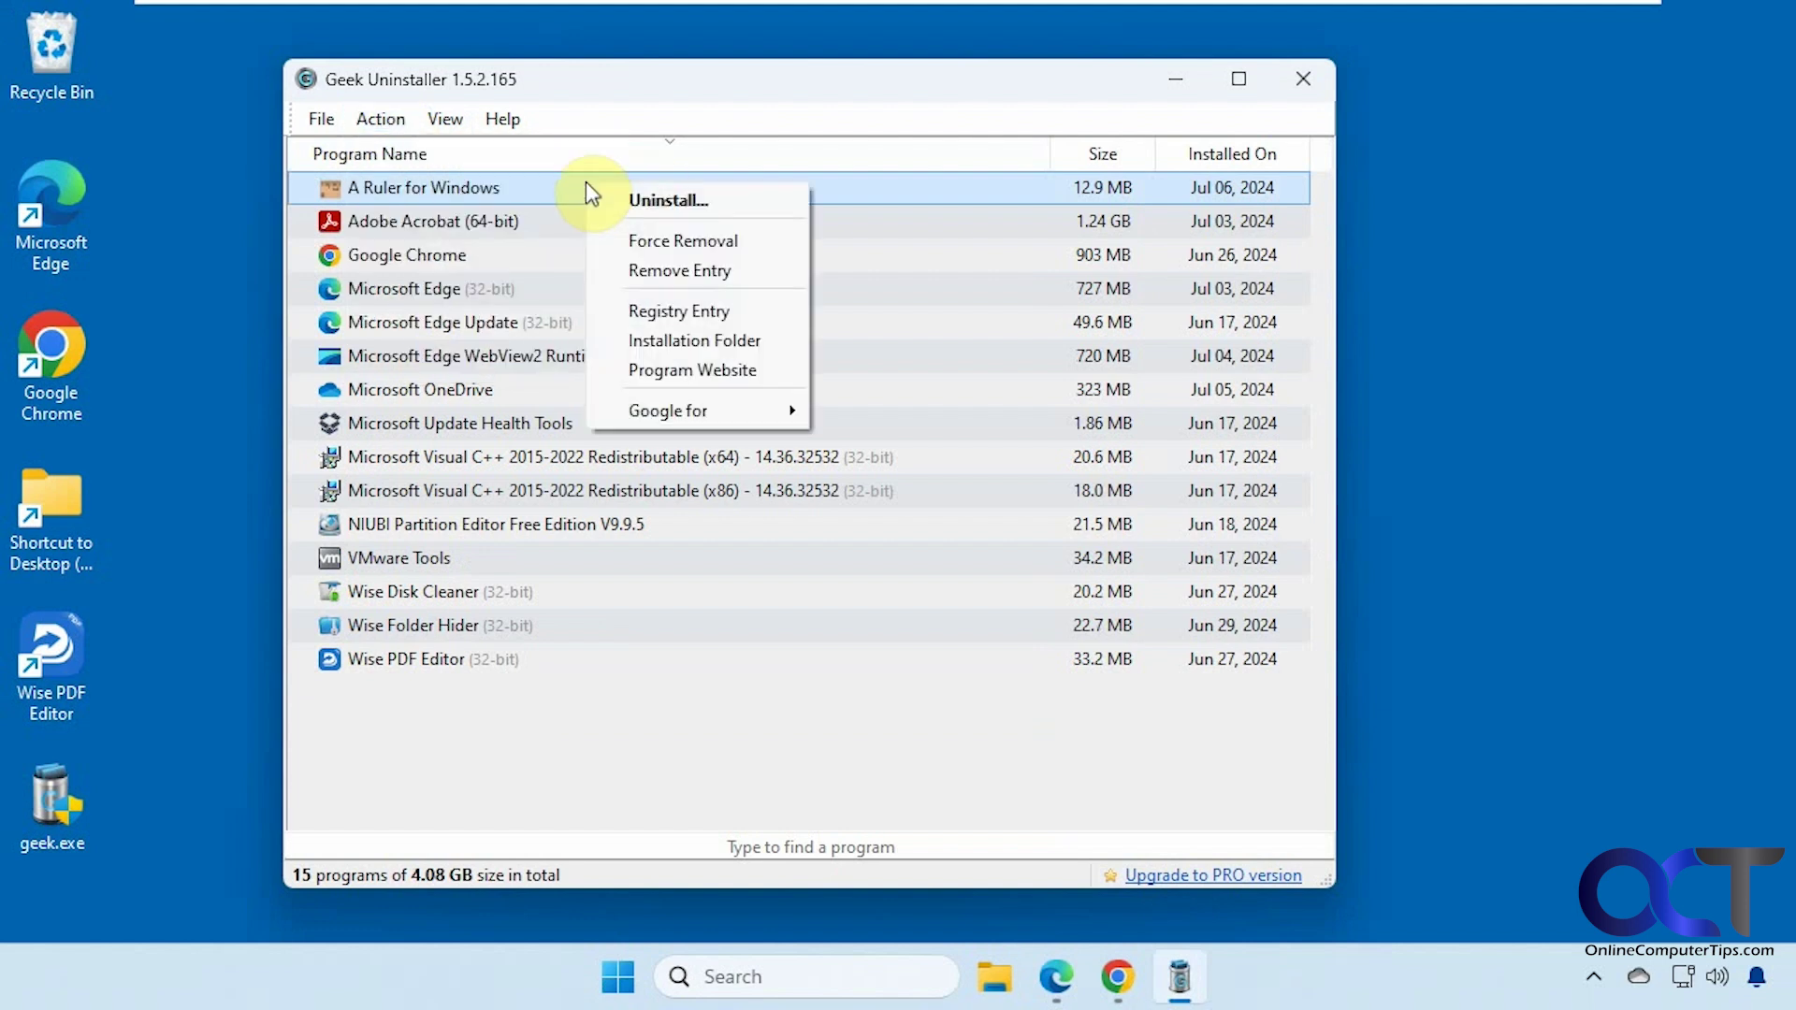
click(681, 310)
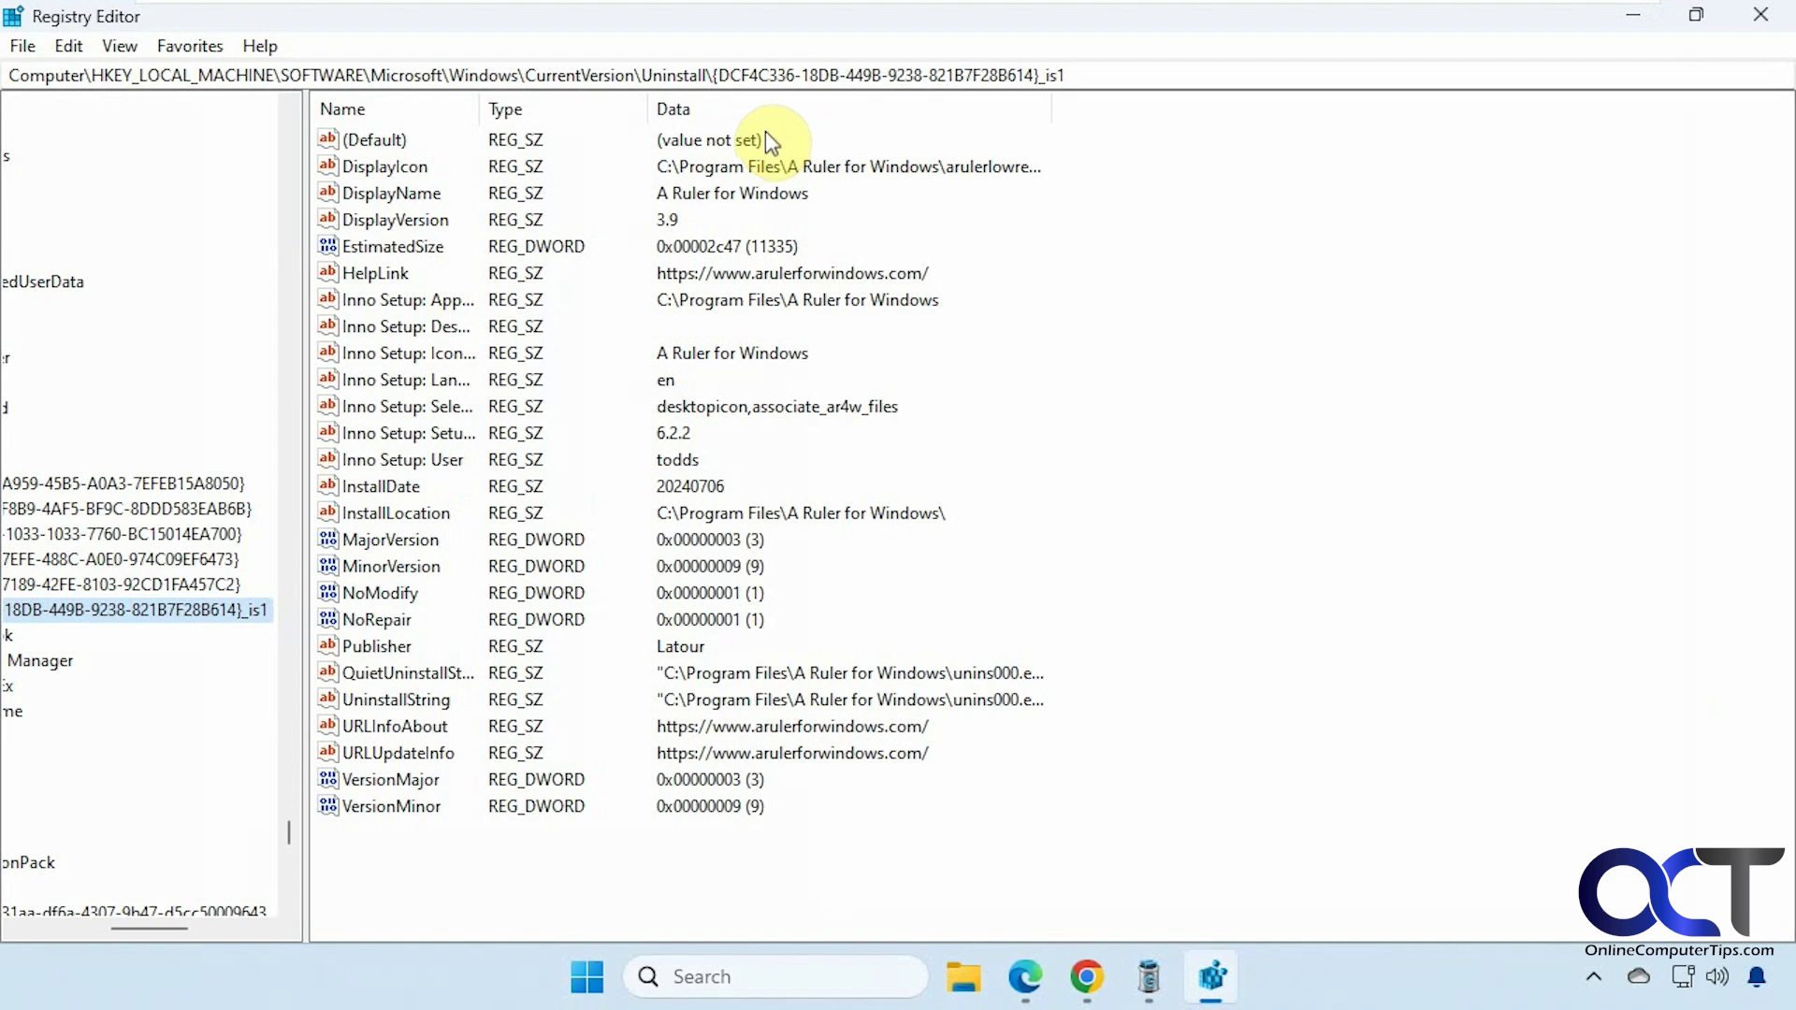
drag(159, 929, 47, 929)
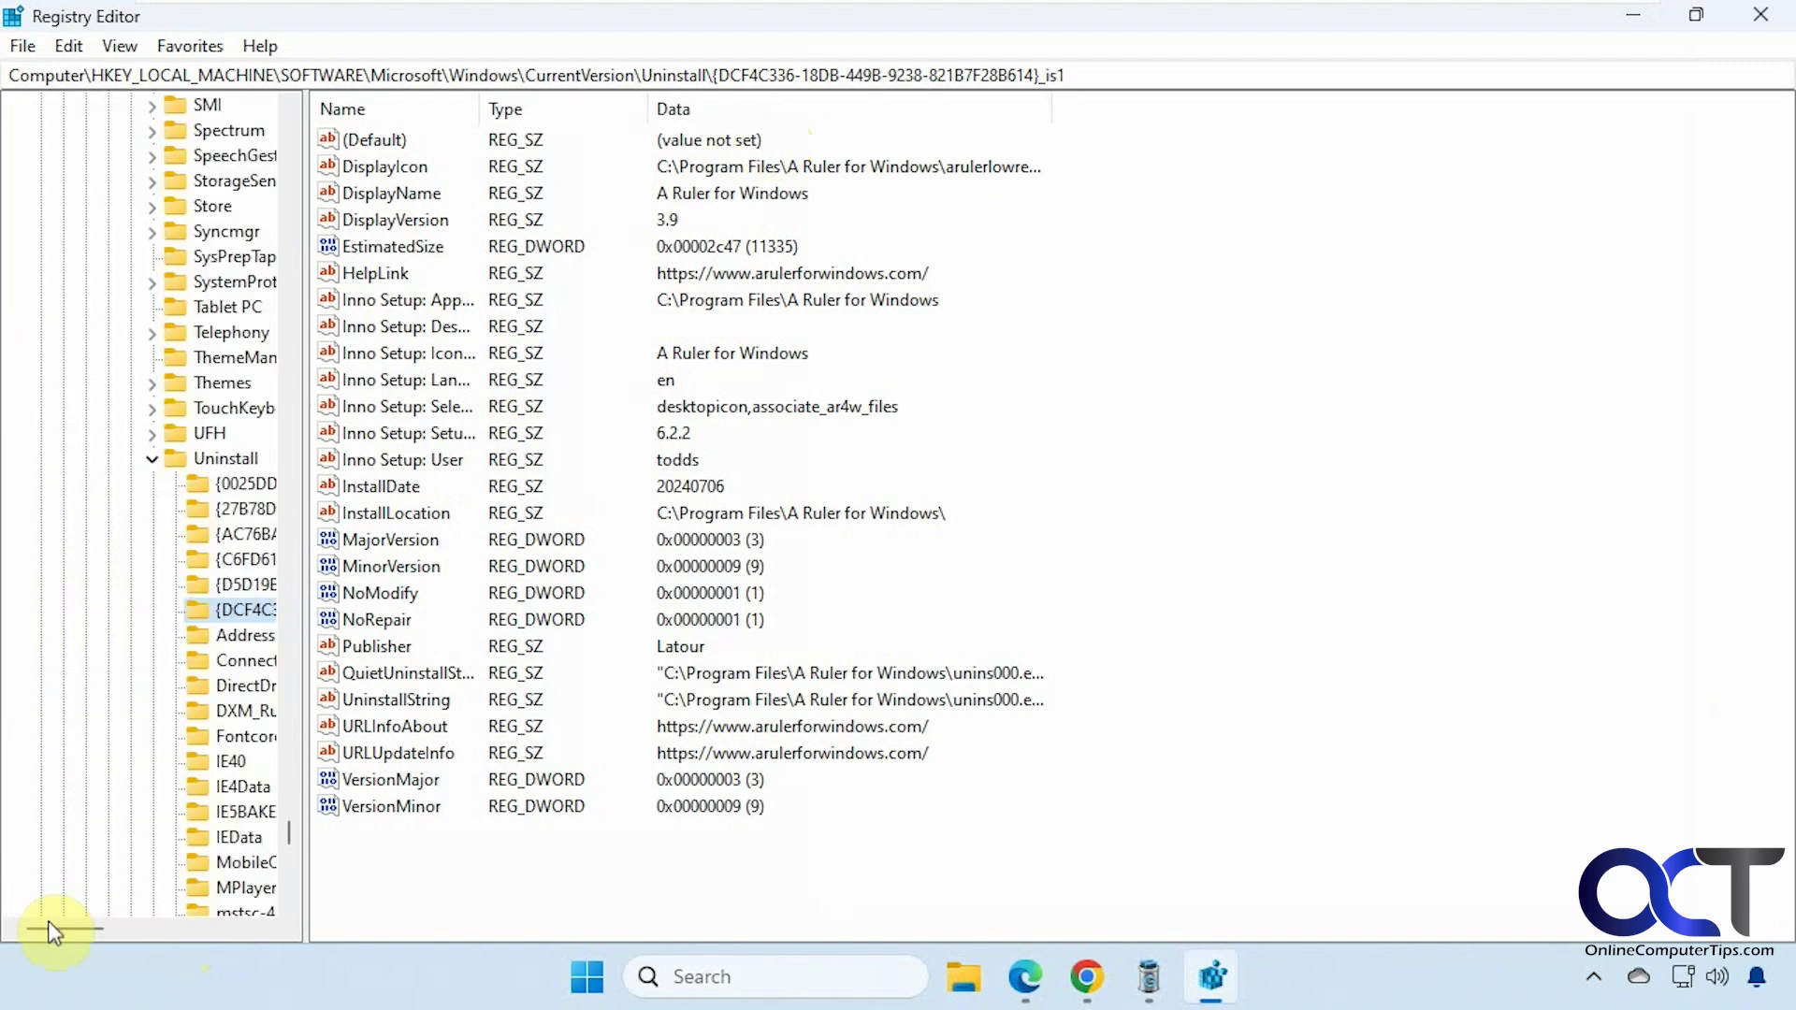
click(1760, 15)
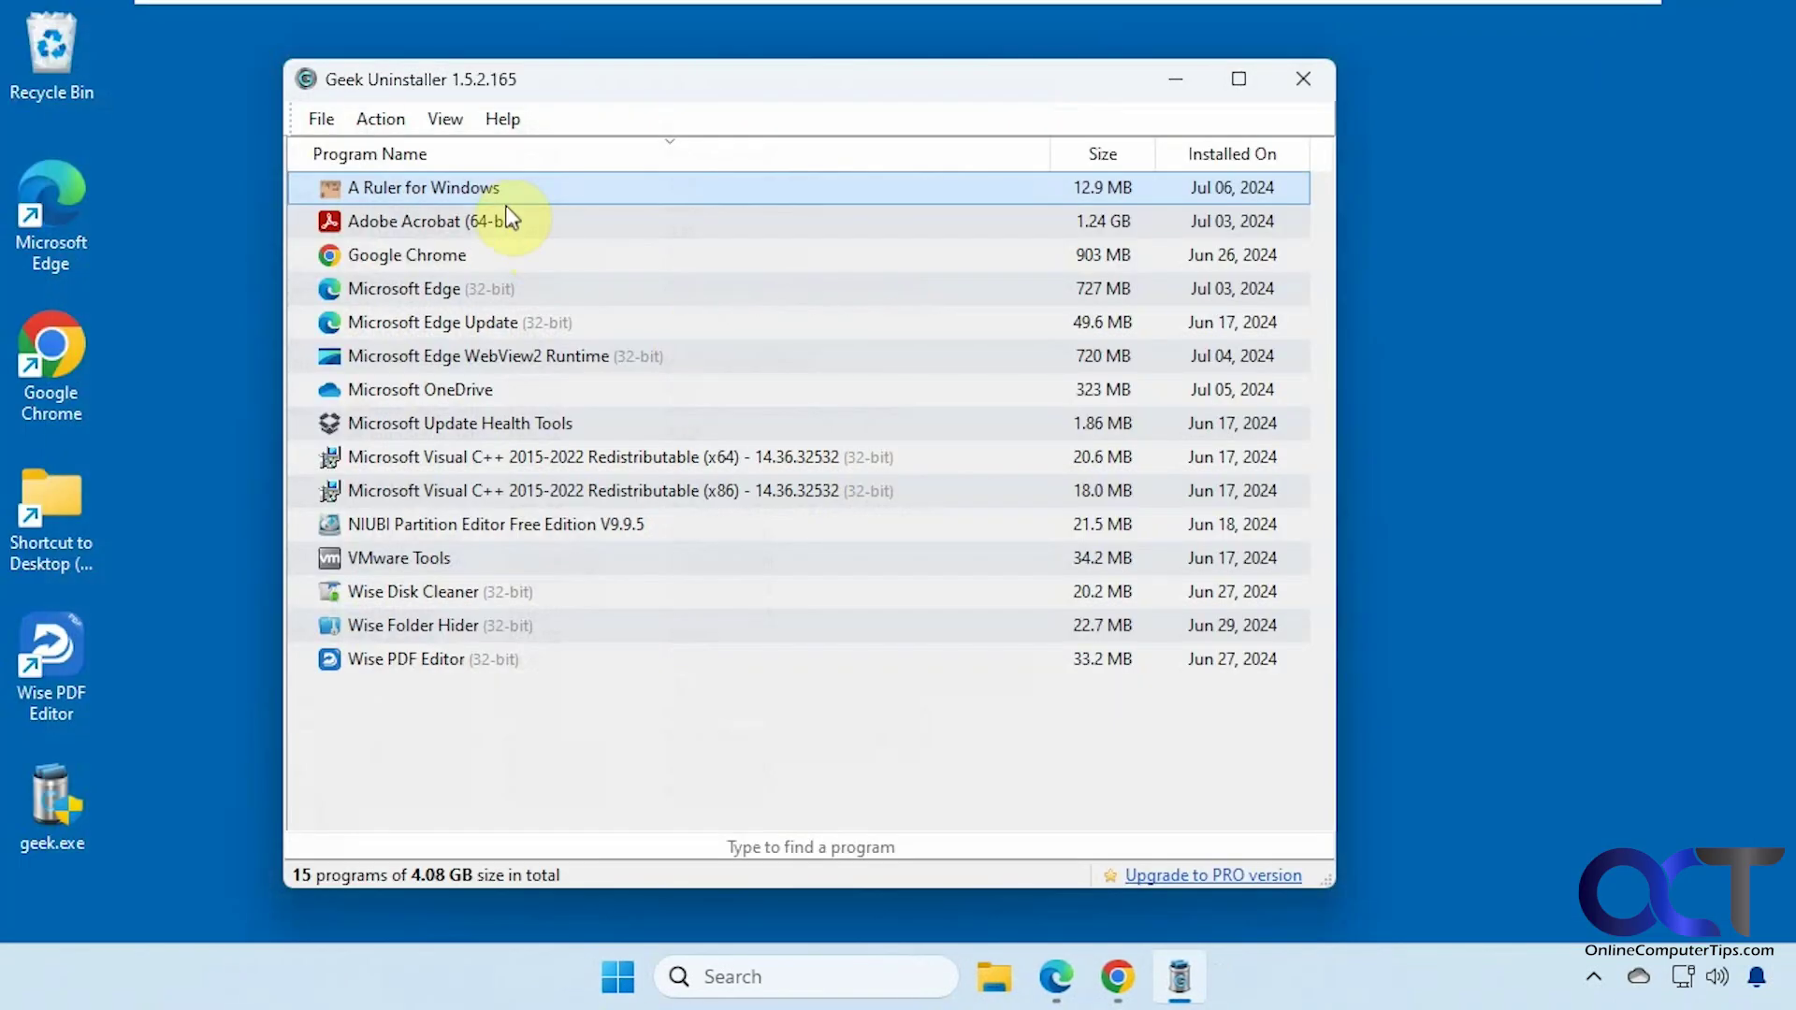
Open A Ruler for Windows' installation folder, then close the folder window
right_click(505, 192)
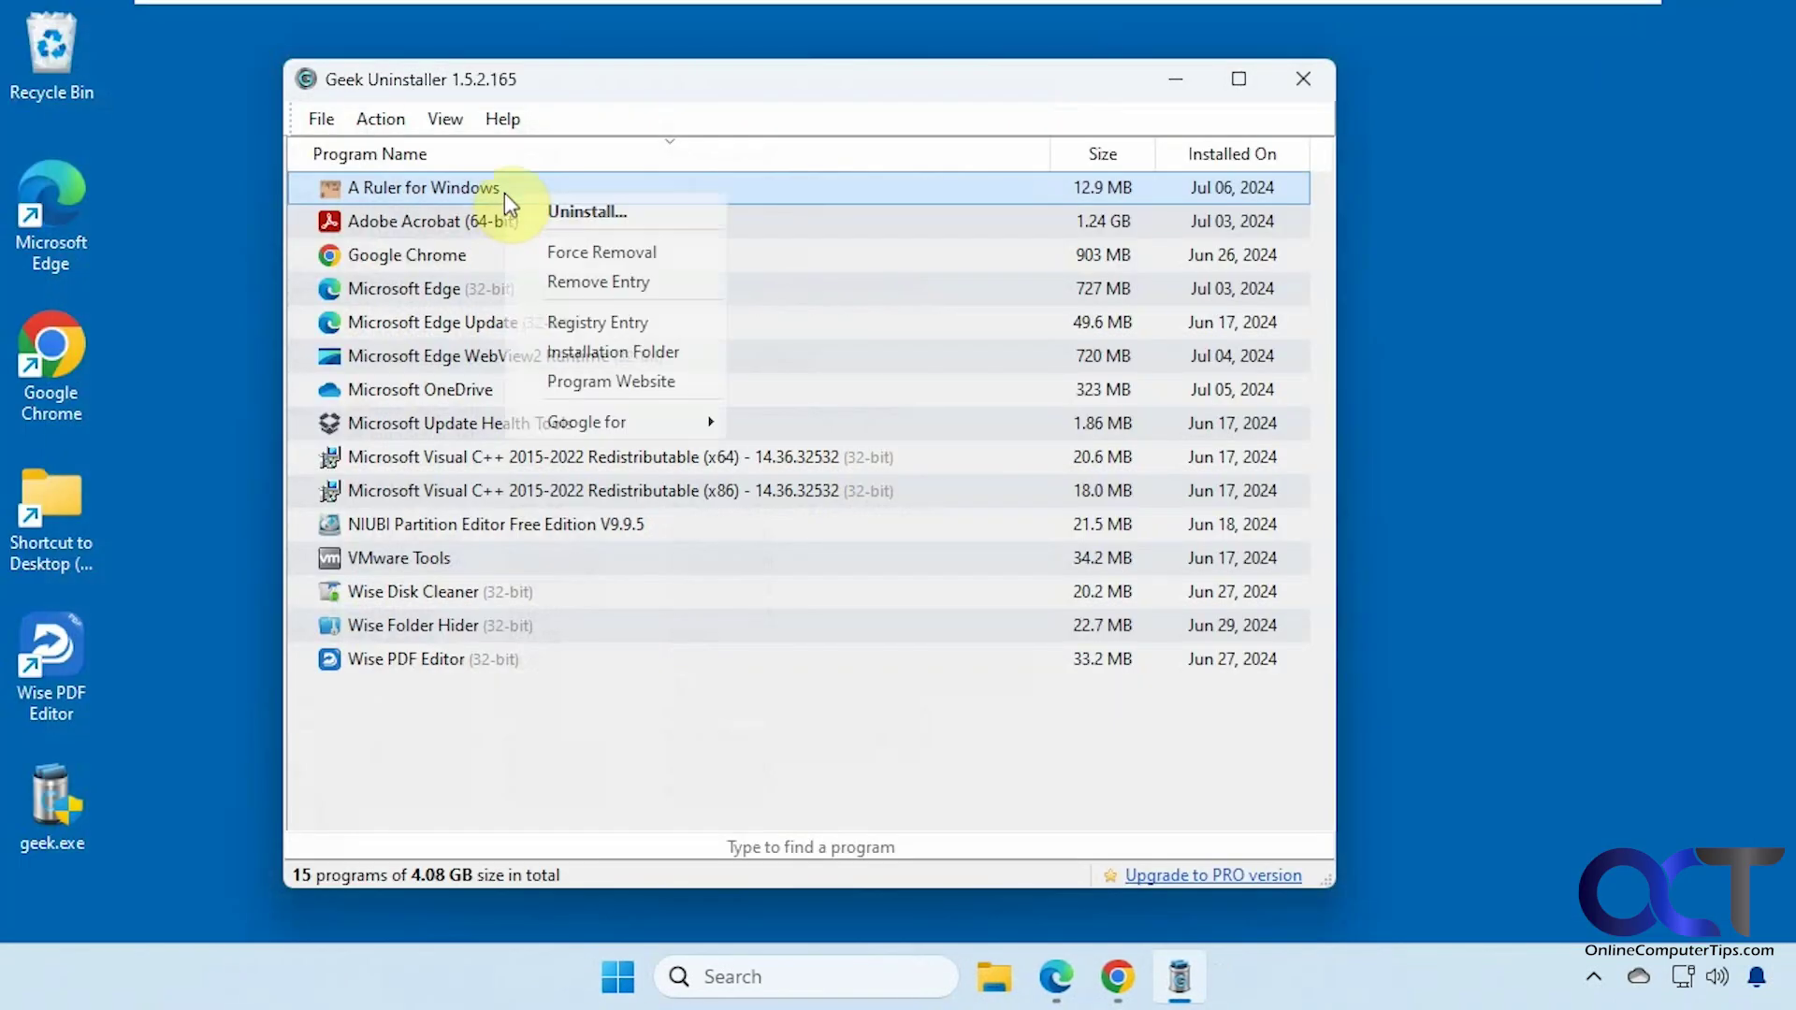
click(642, 354)
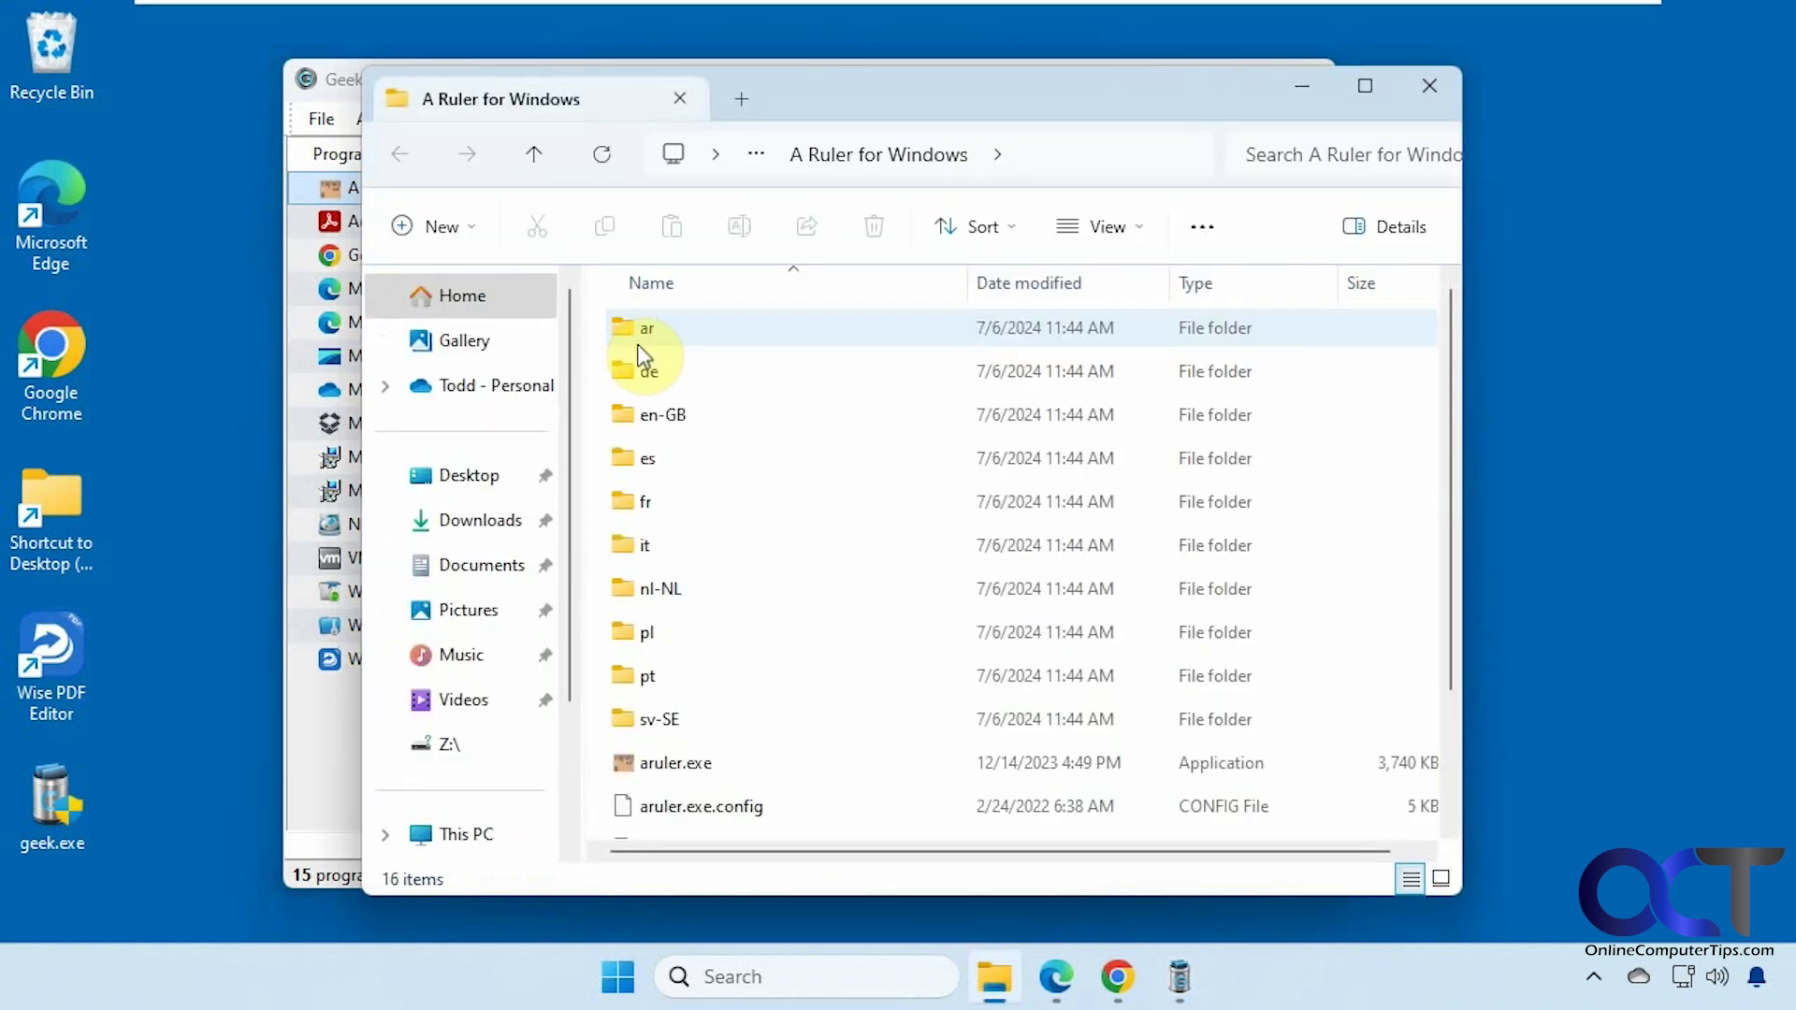
click(1431, 87)
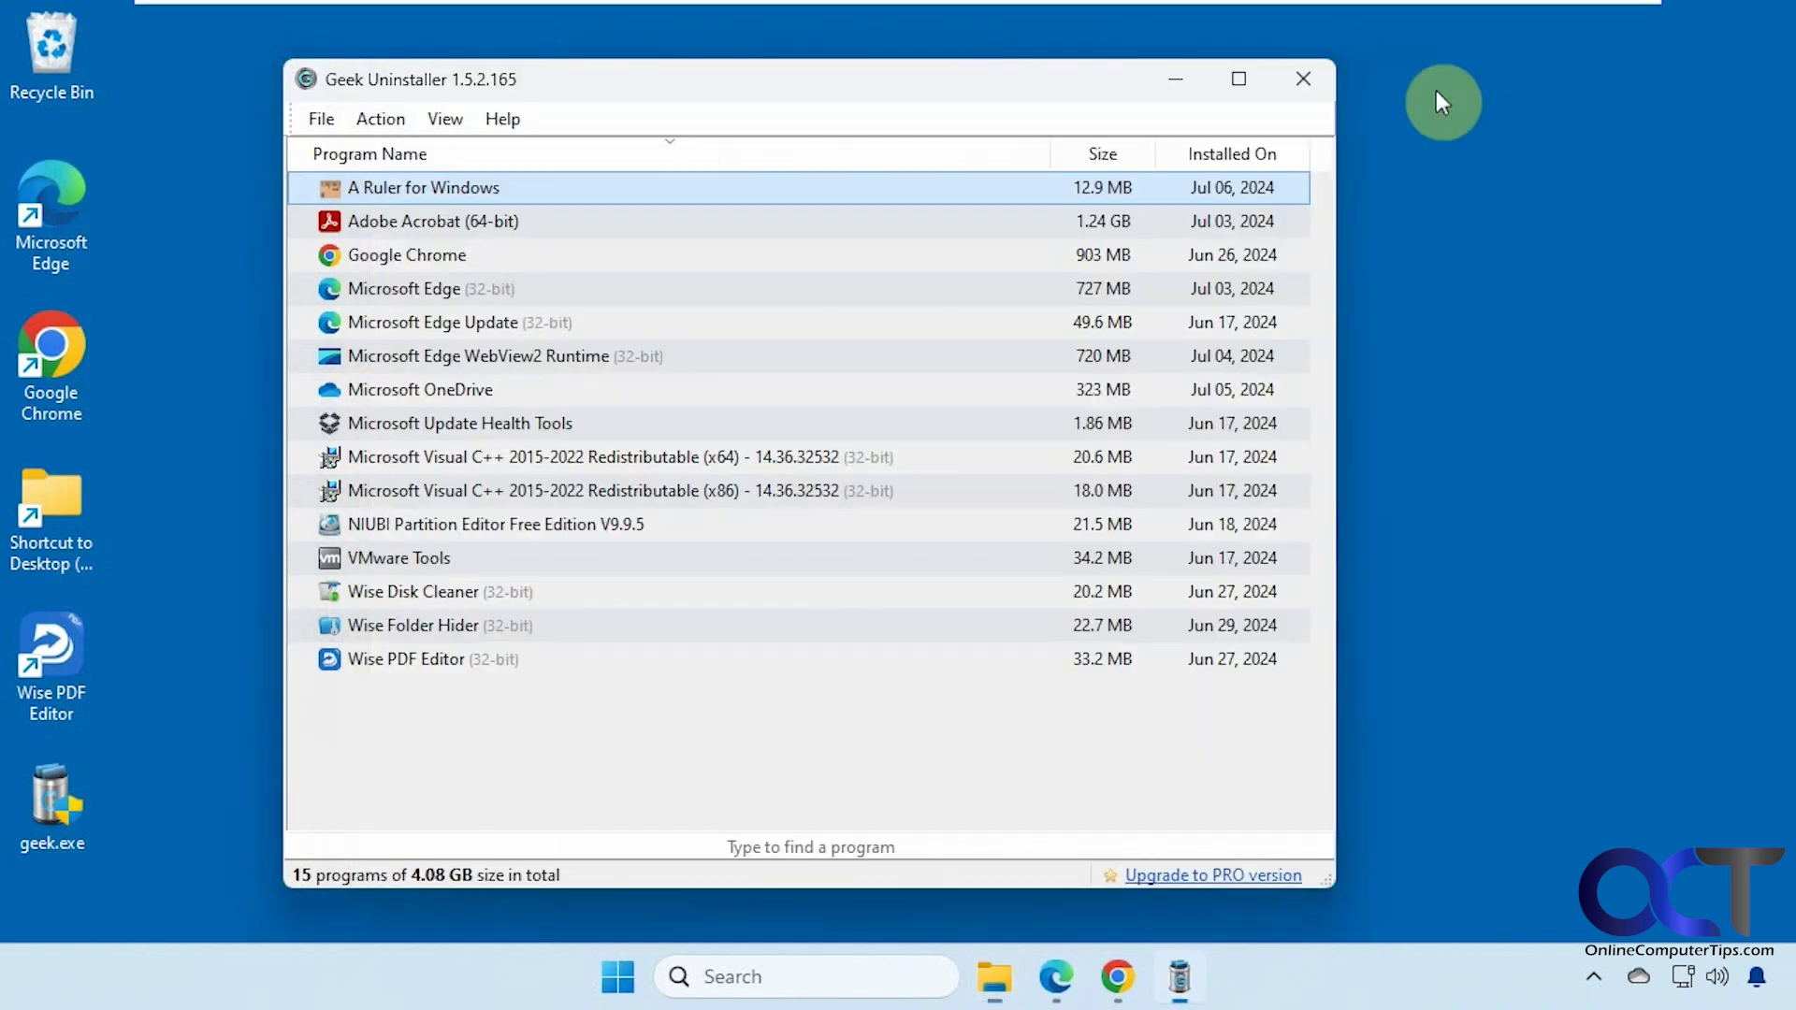
Bring up the action menu for Adobe Acrobat (64-bit), with Modify among its options
right_click(538, 187)
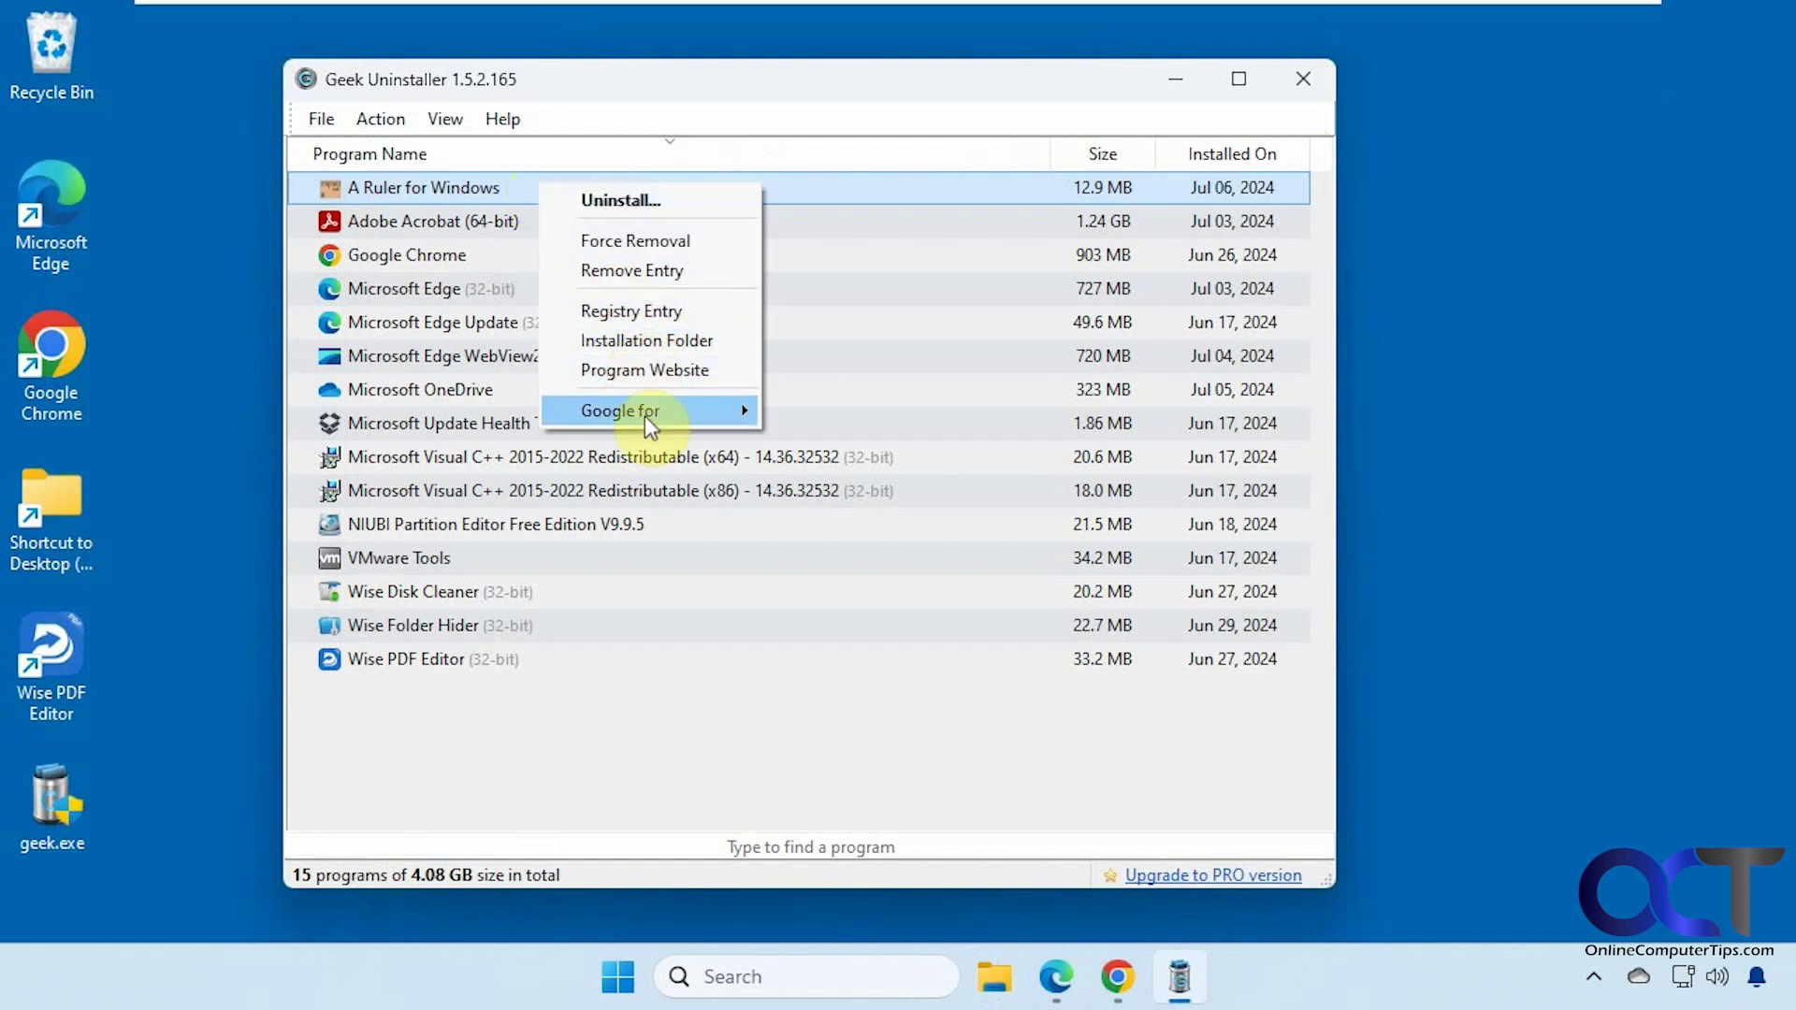
mouse_move(650, 421)
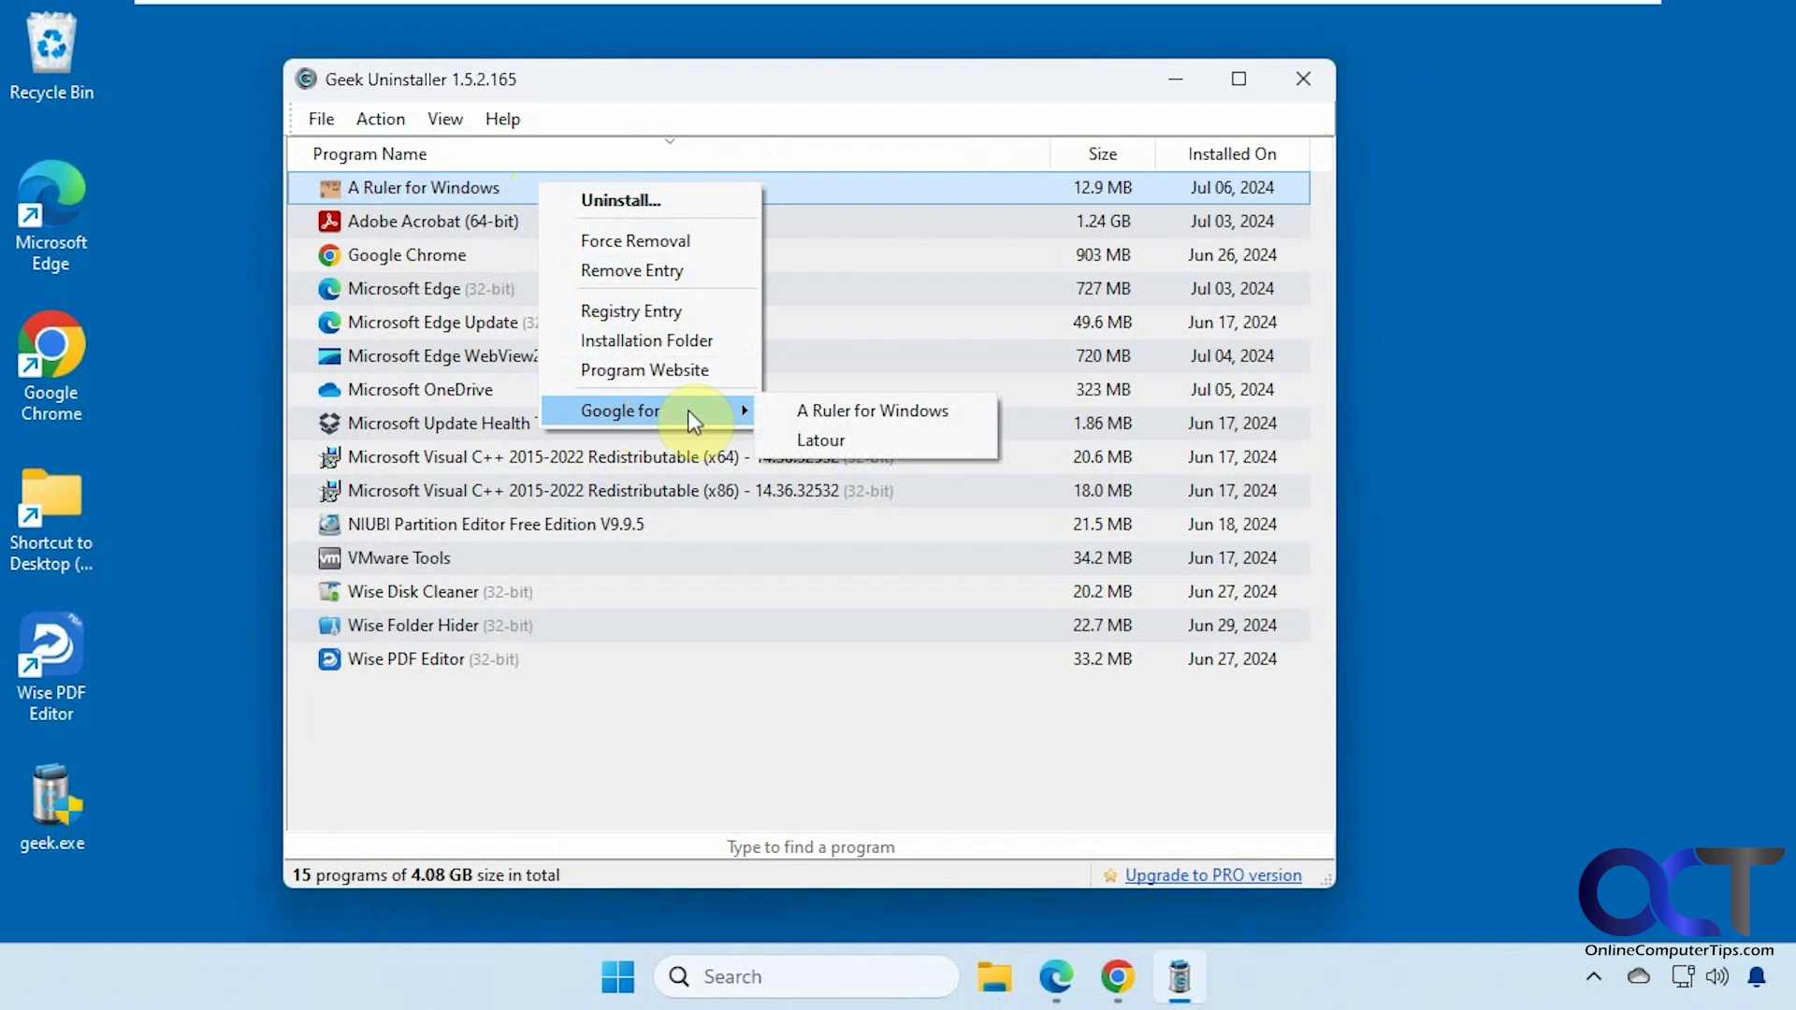
click(496, 190)
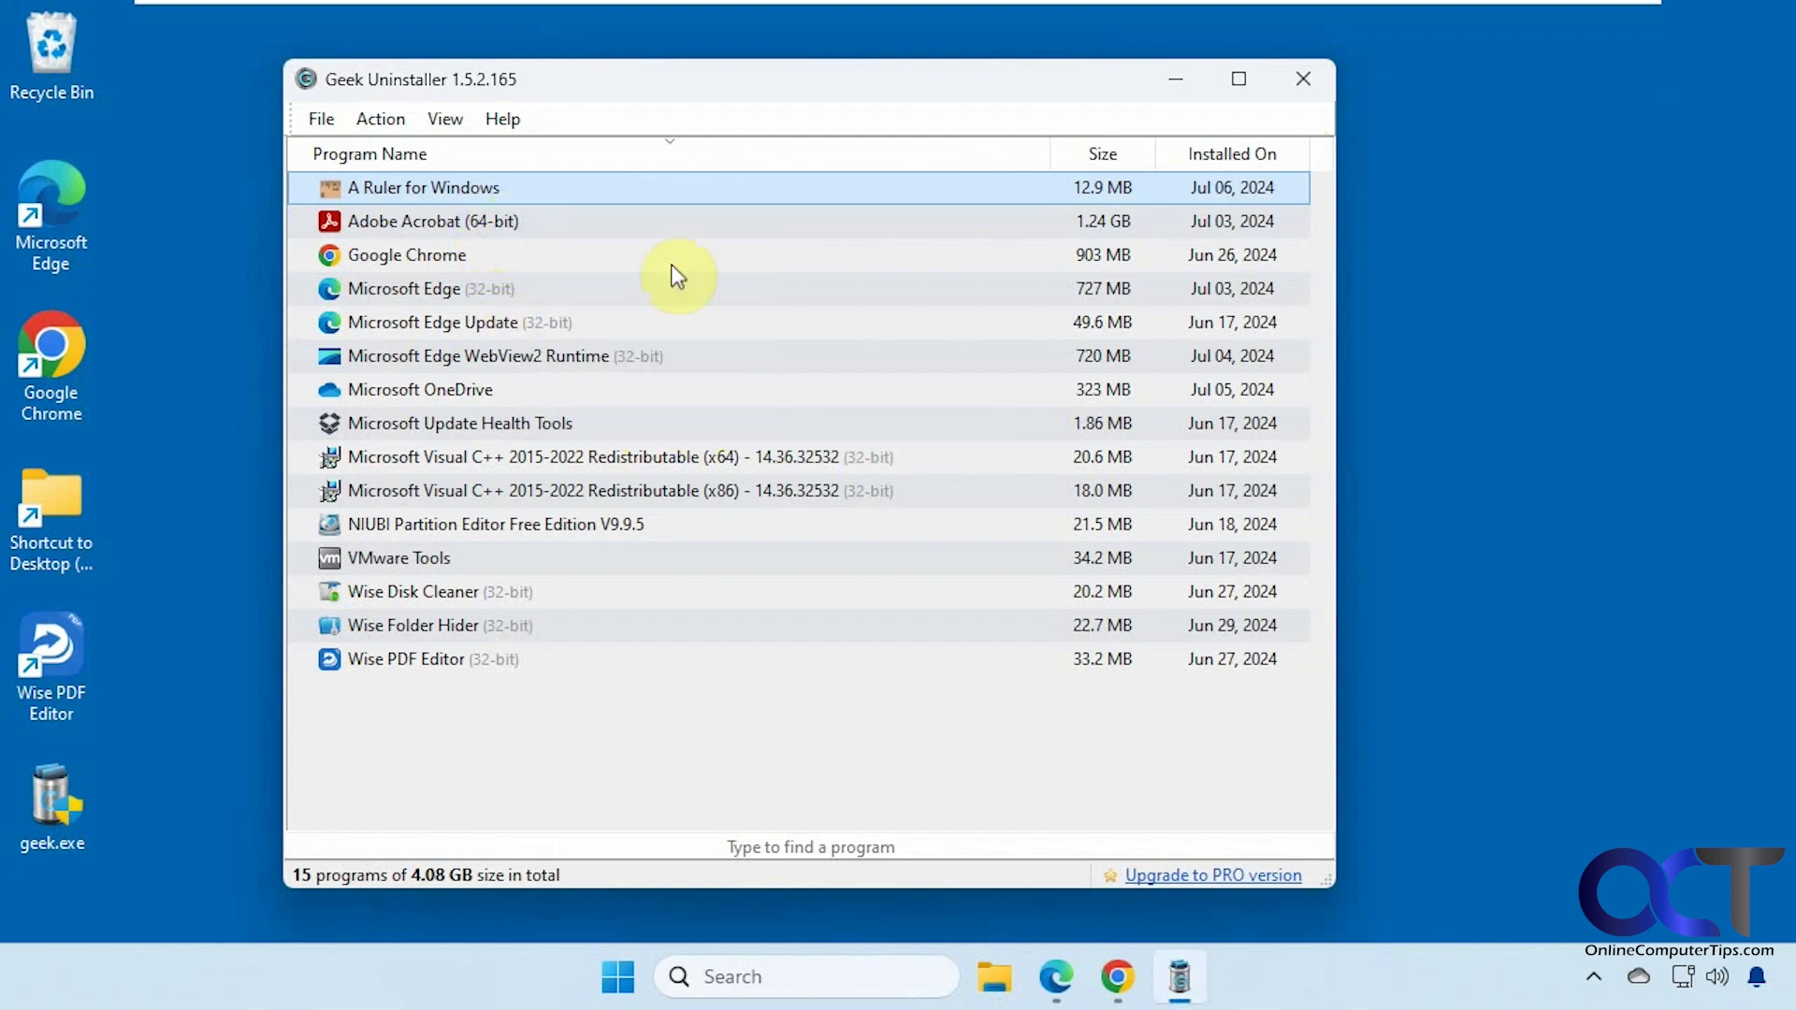
click(484, 219)
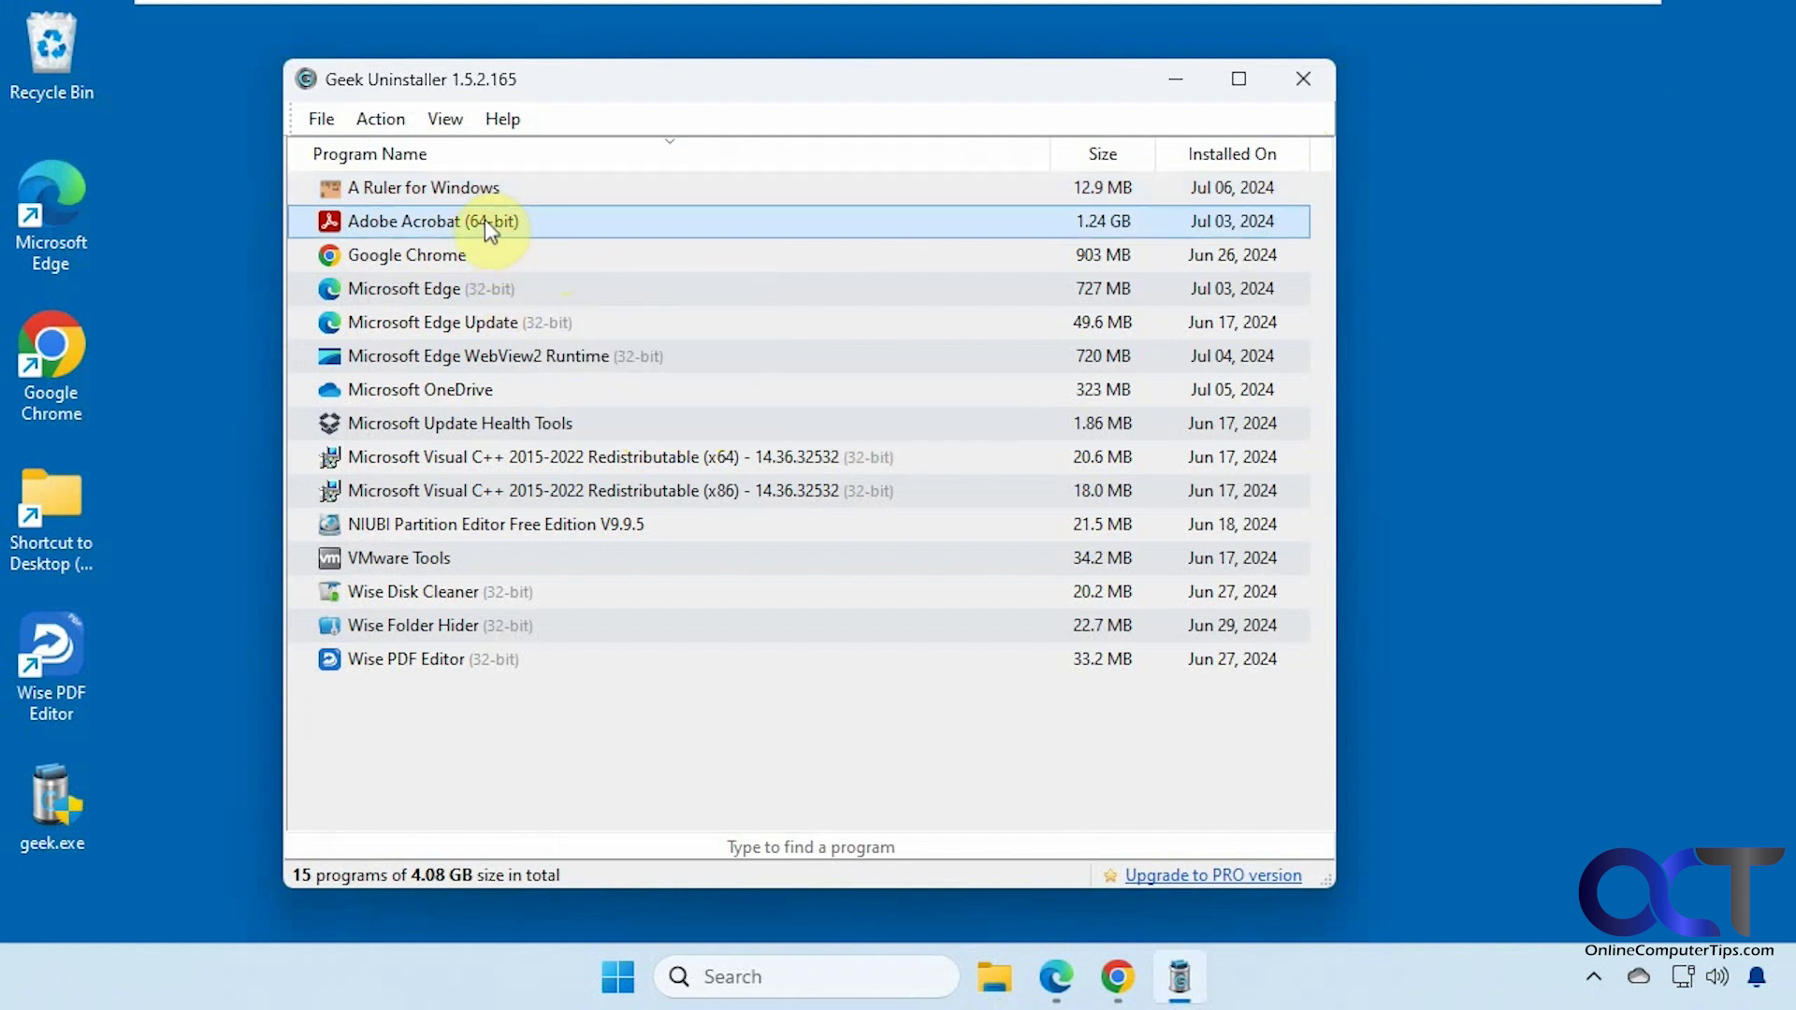
right_click(484, 219)
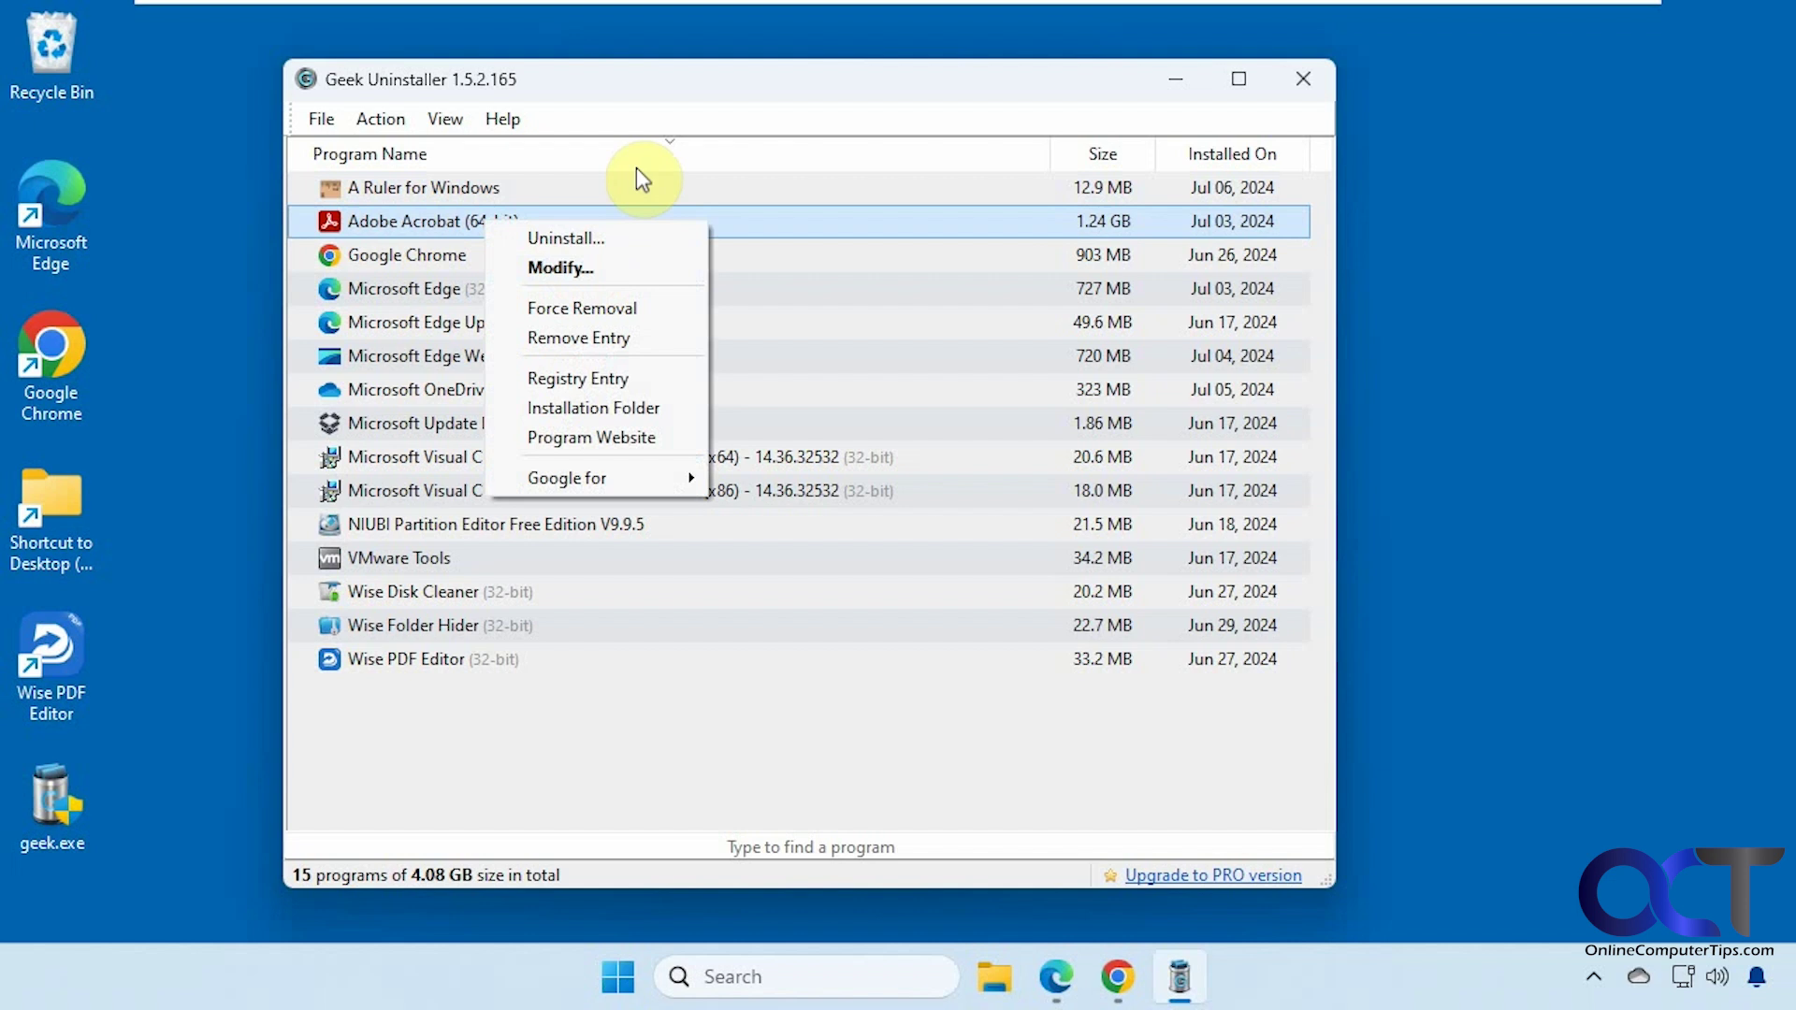
Uninstall A Ruler for Windows and delete its 5 leftover files, leaving 14 programs
click(667, 82)
click(475, 190)
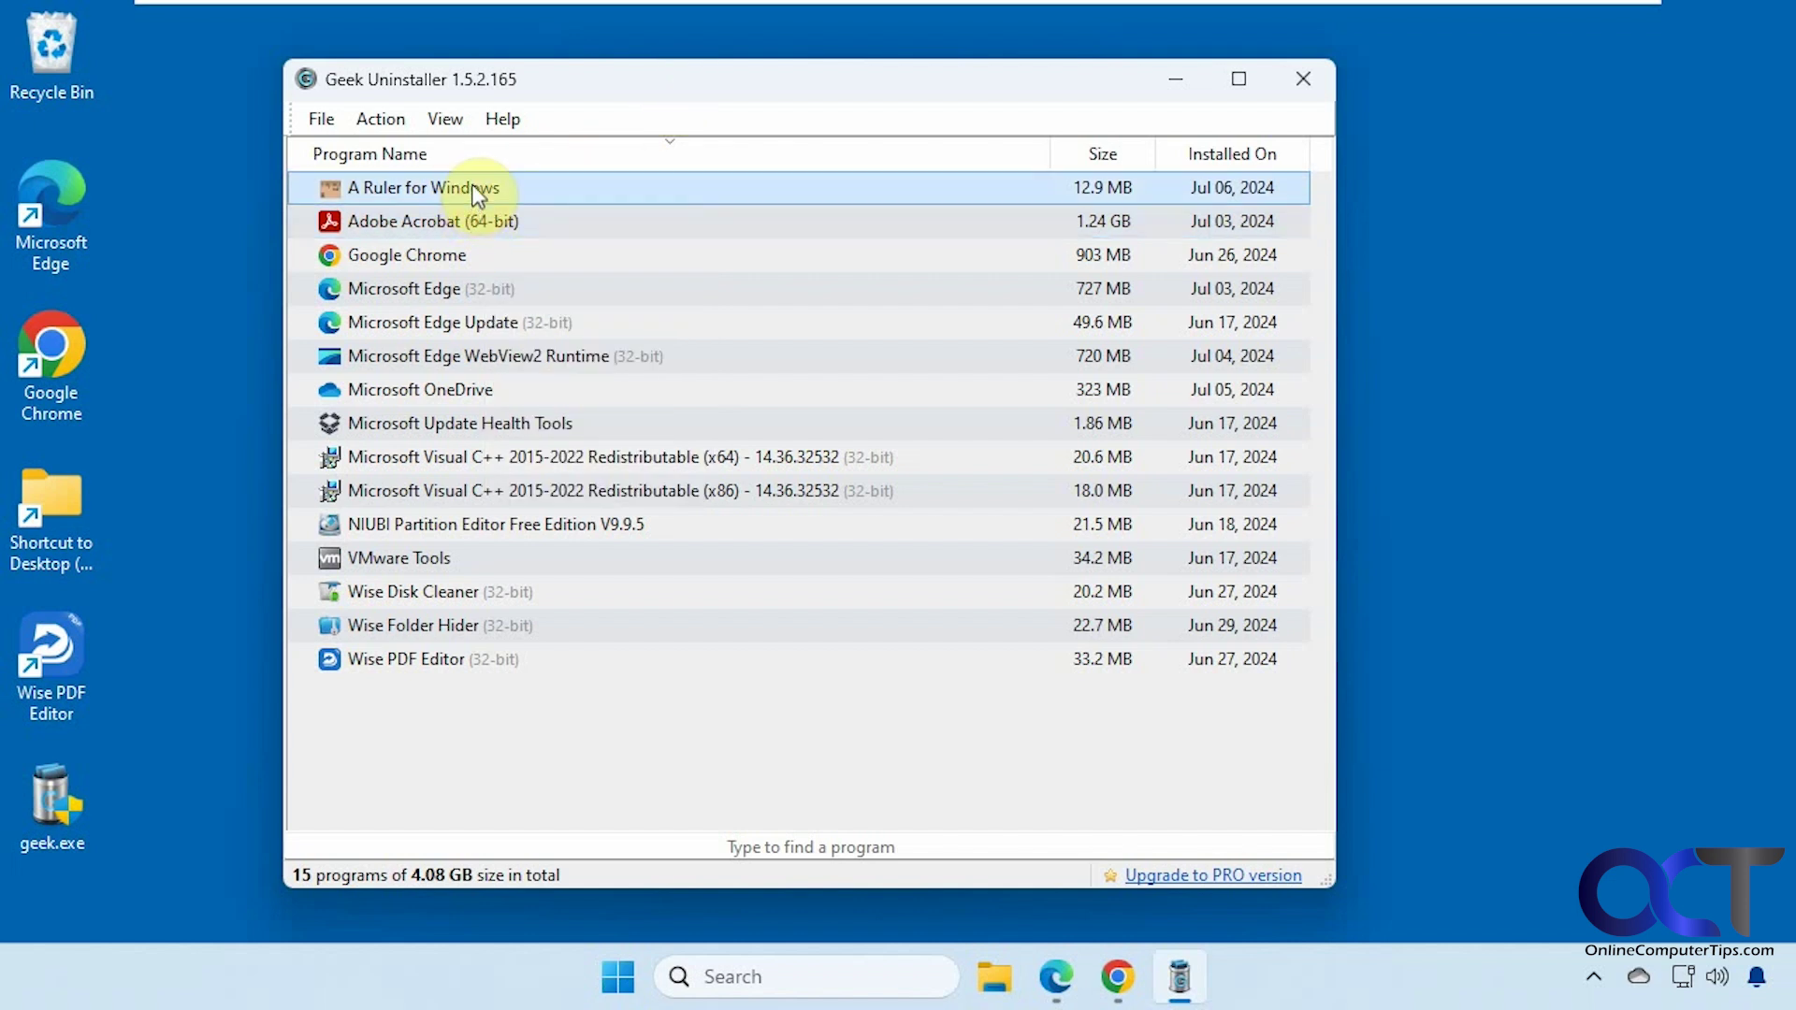
right_click(475, 192)
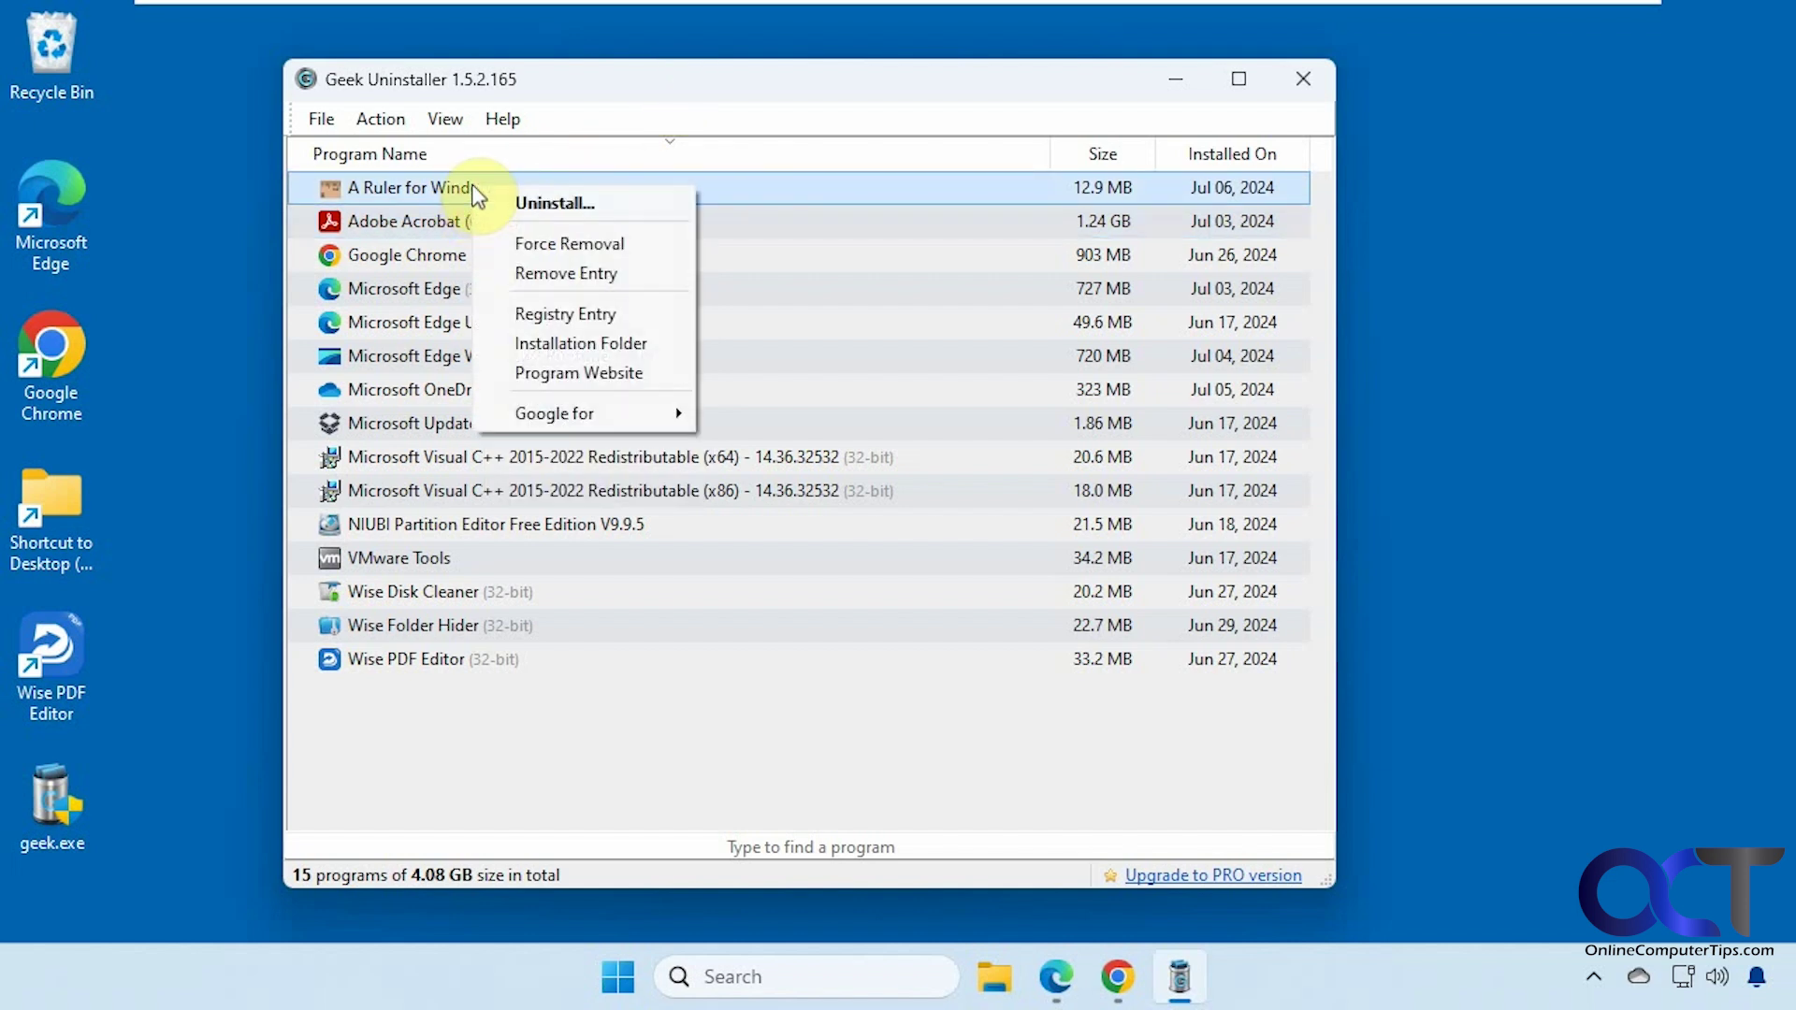
click(523, 199)
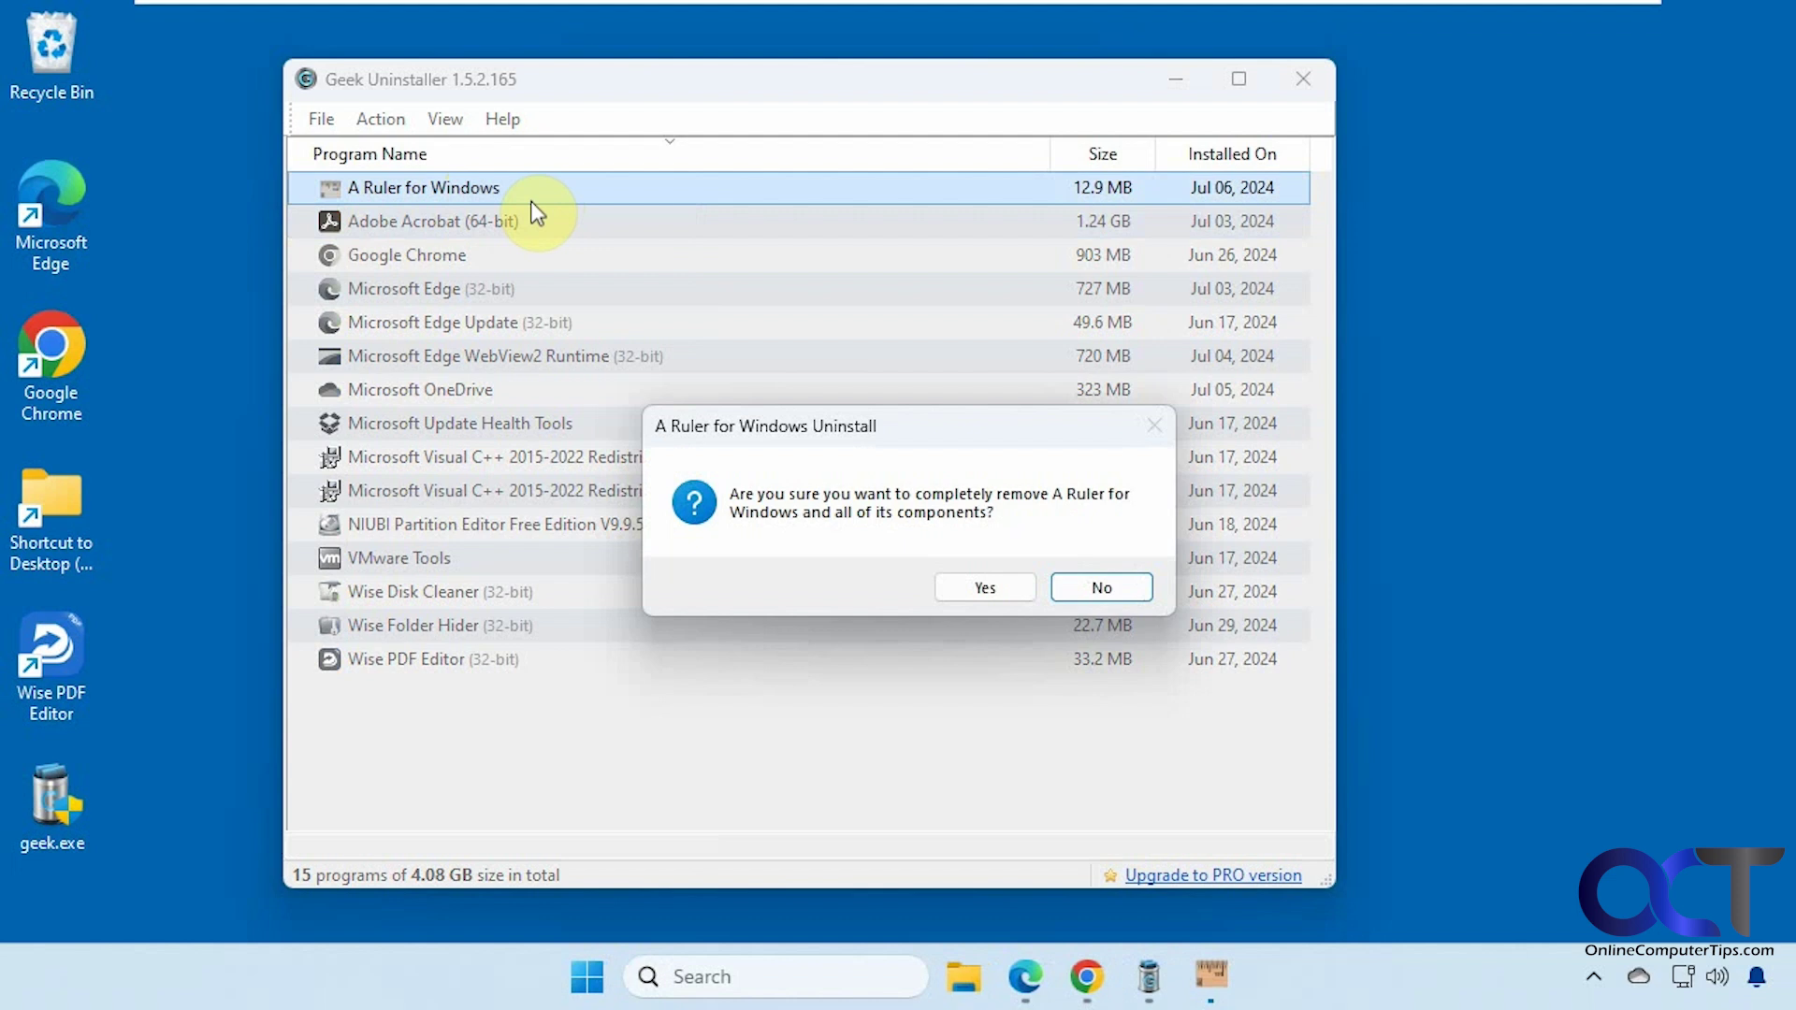
click(973, 586)
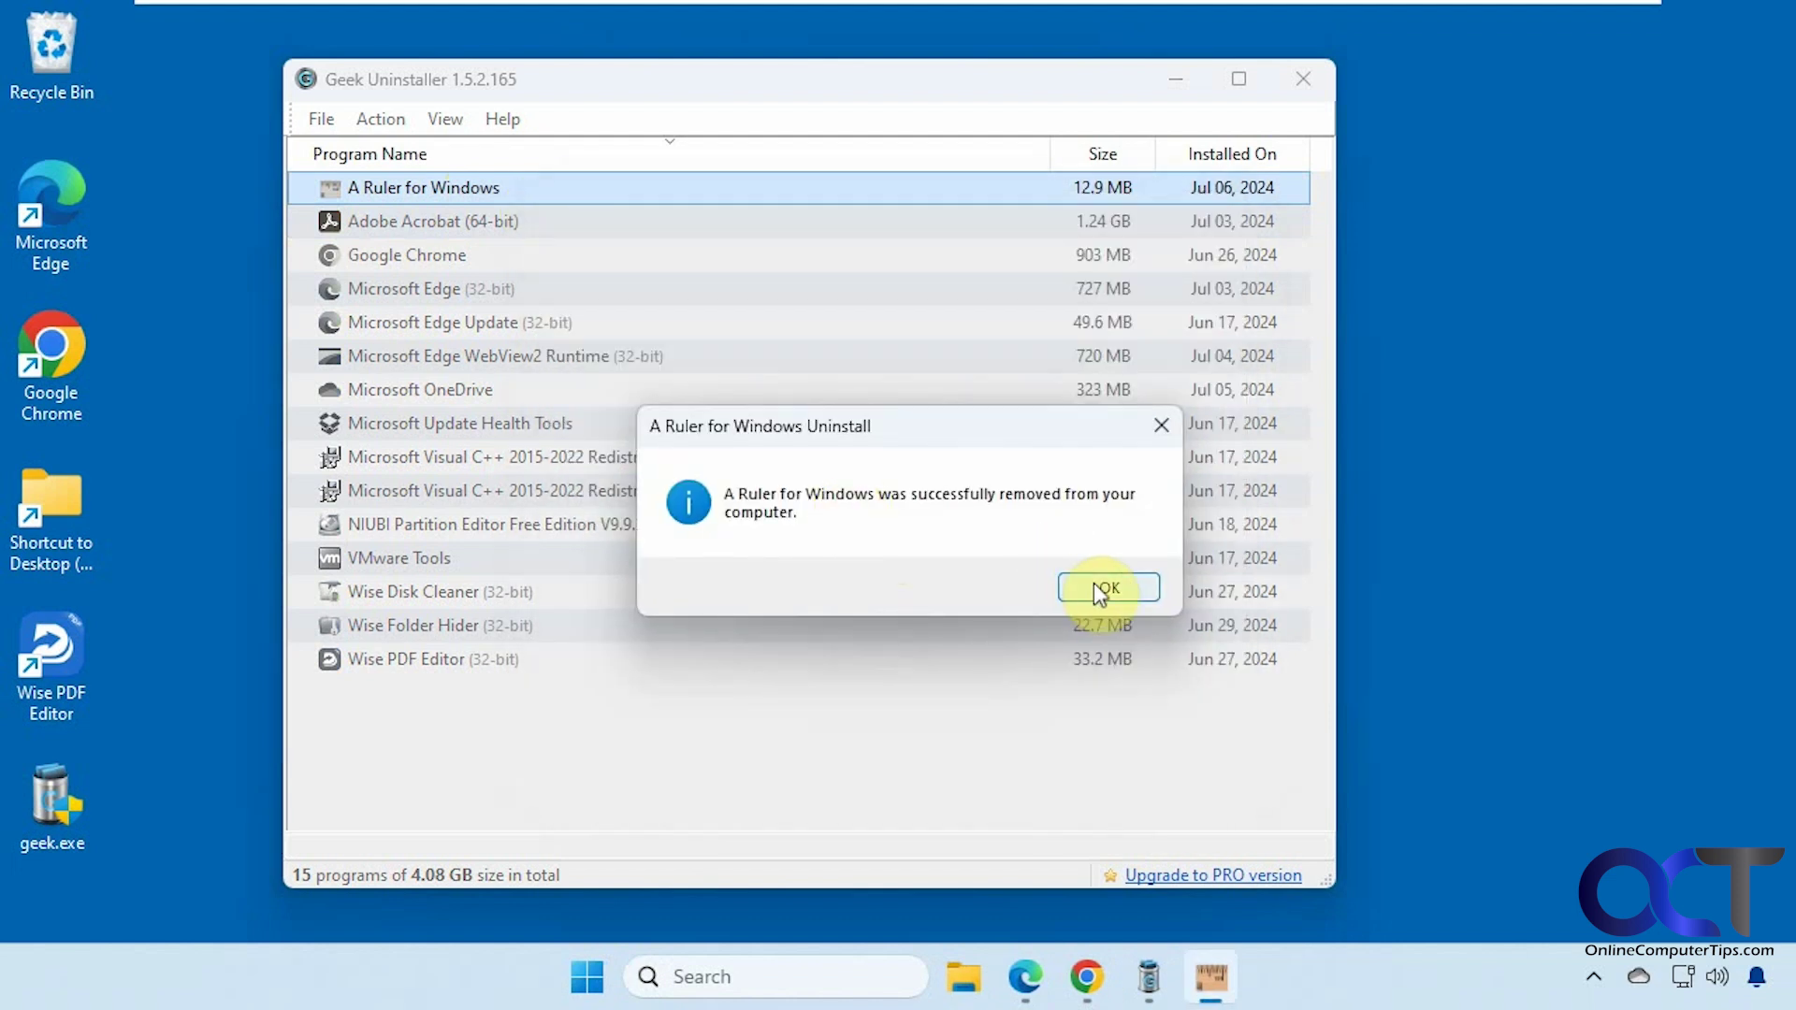
click(1094, 586)
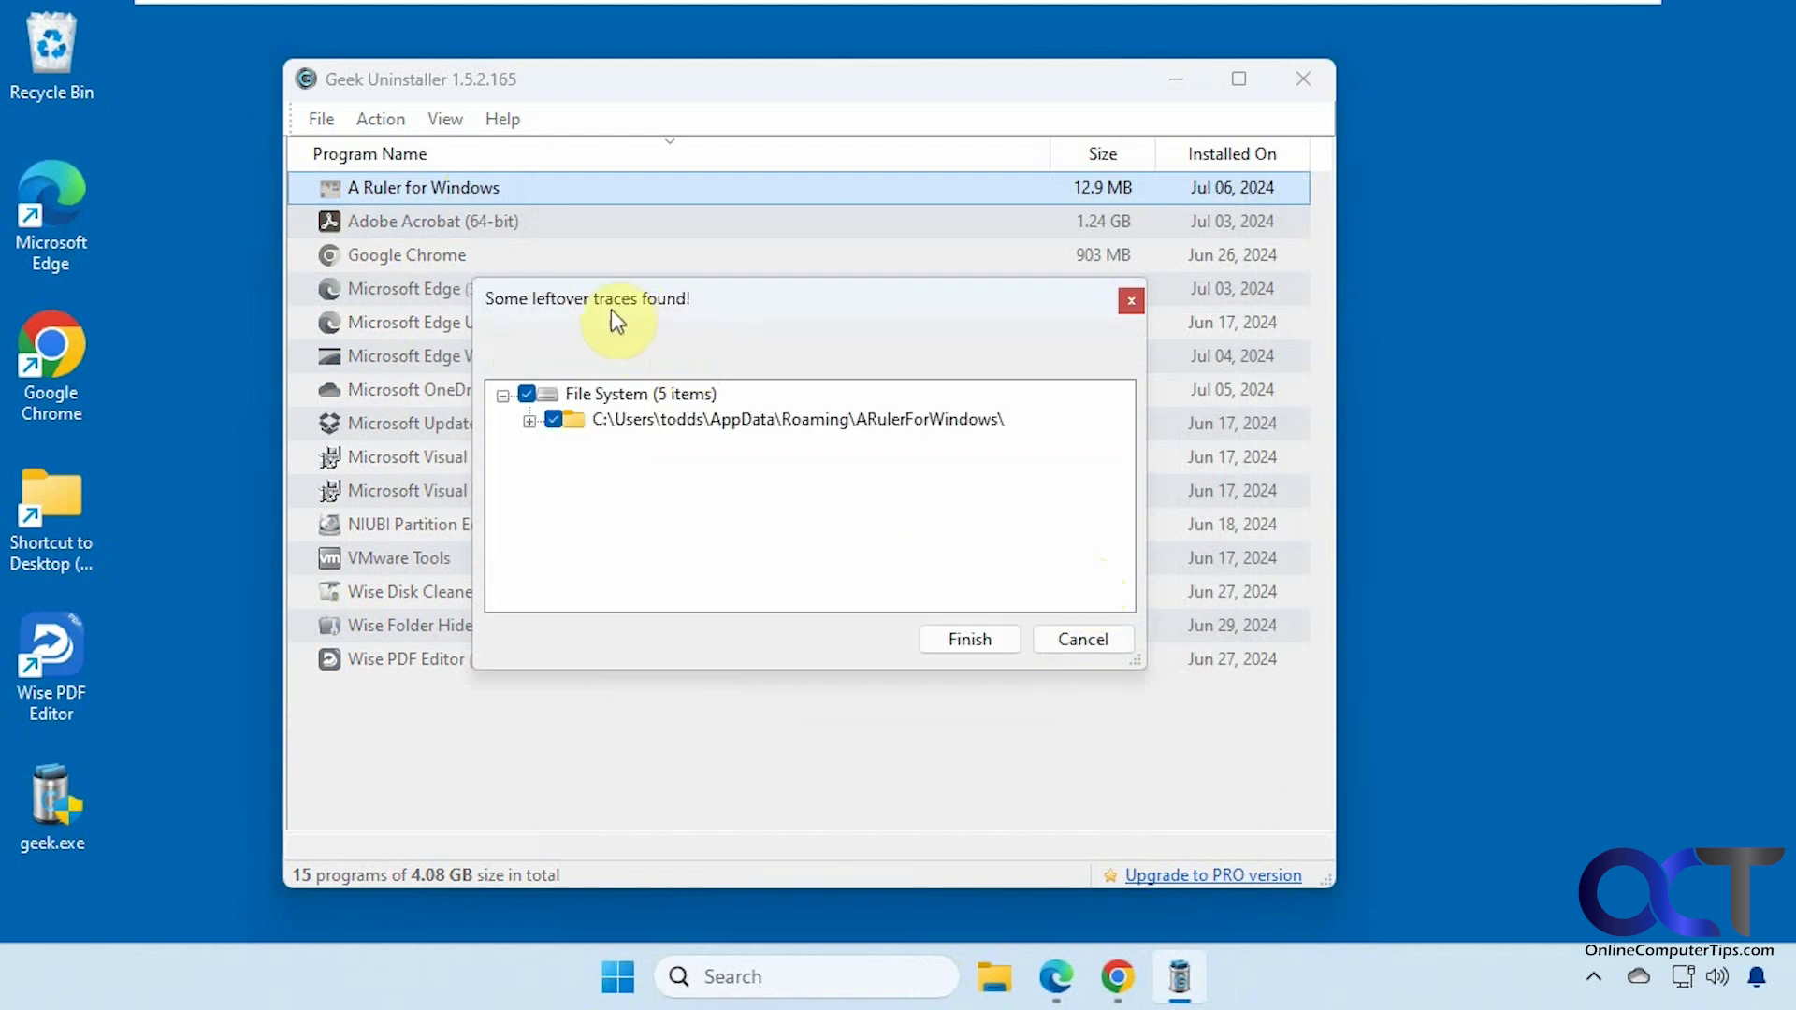
click(529, 421)
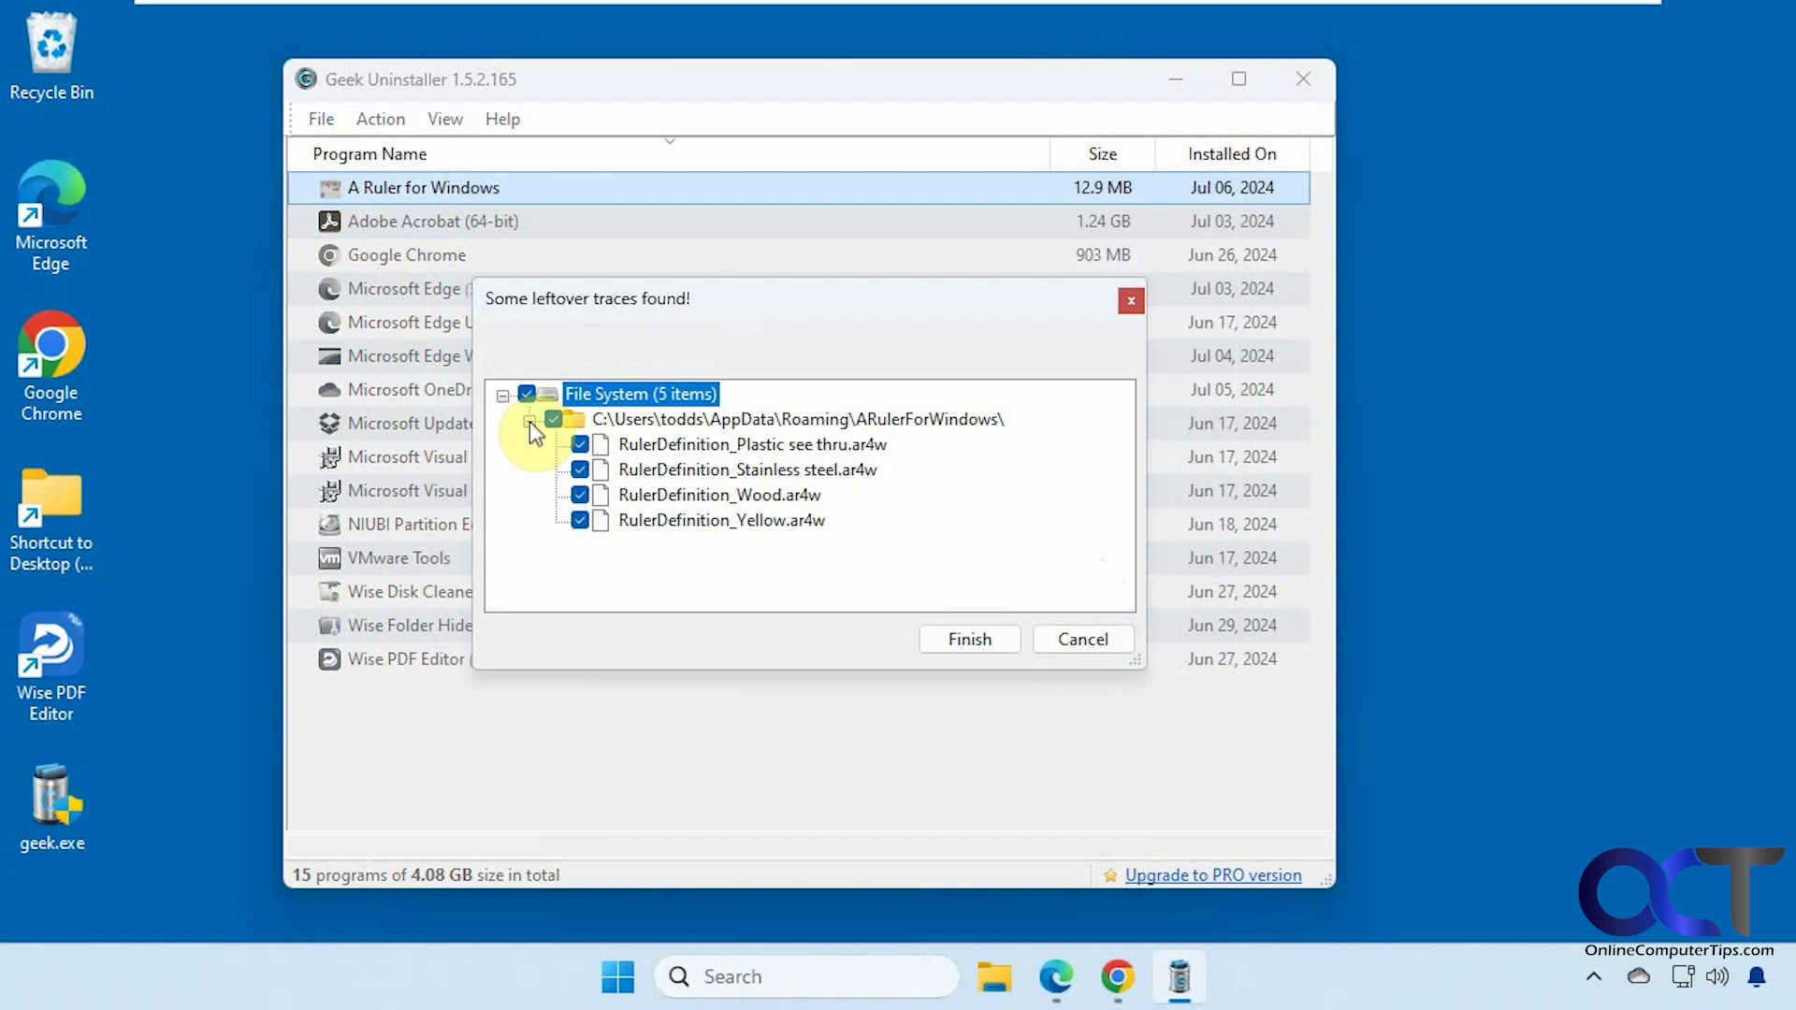
click(960, 641)
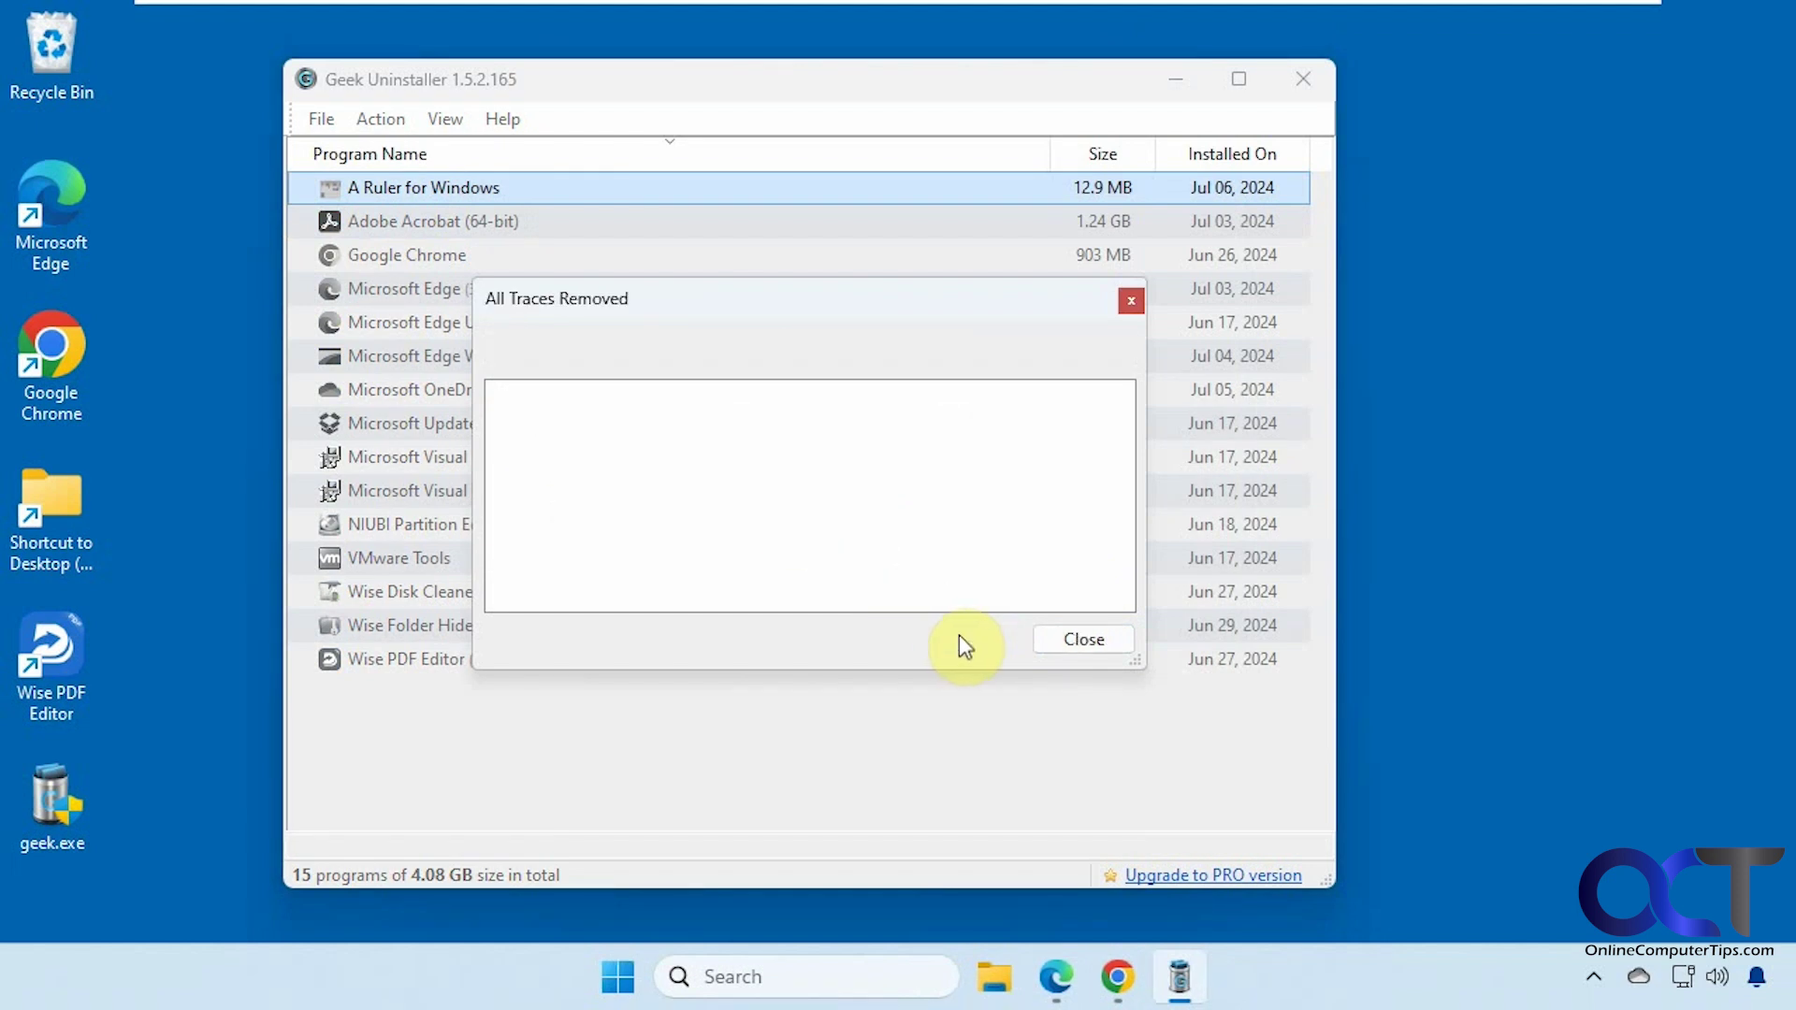
click(1070, 636)
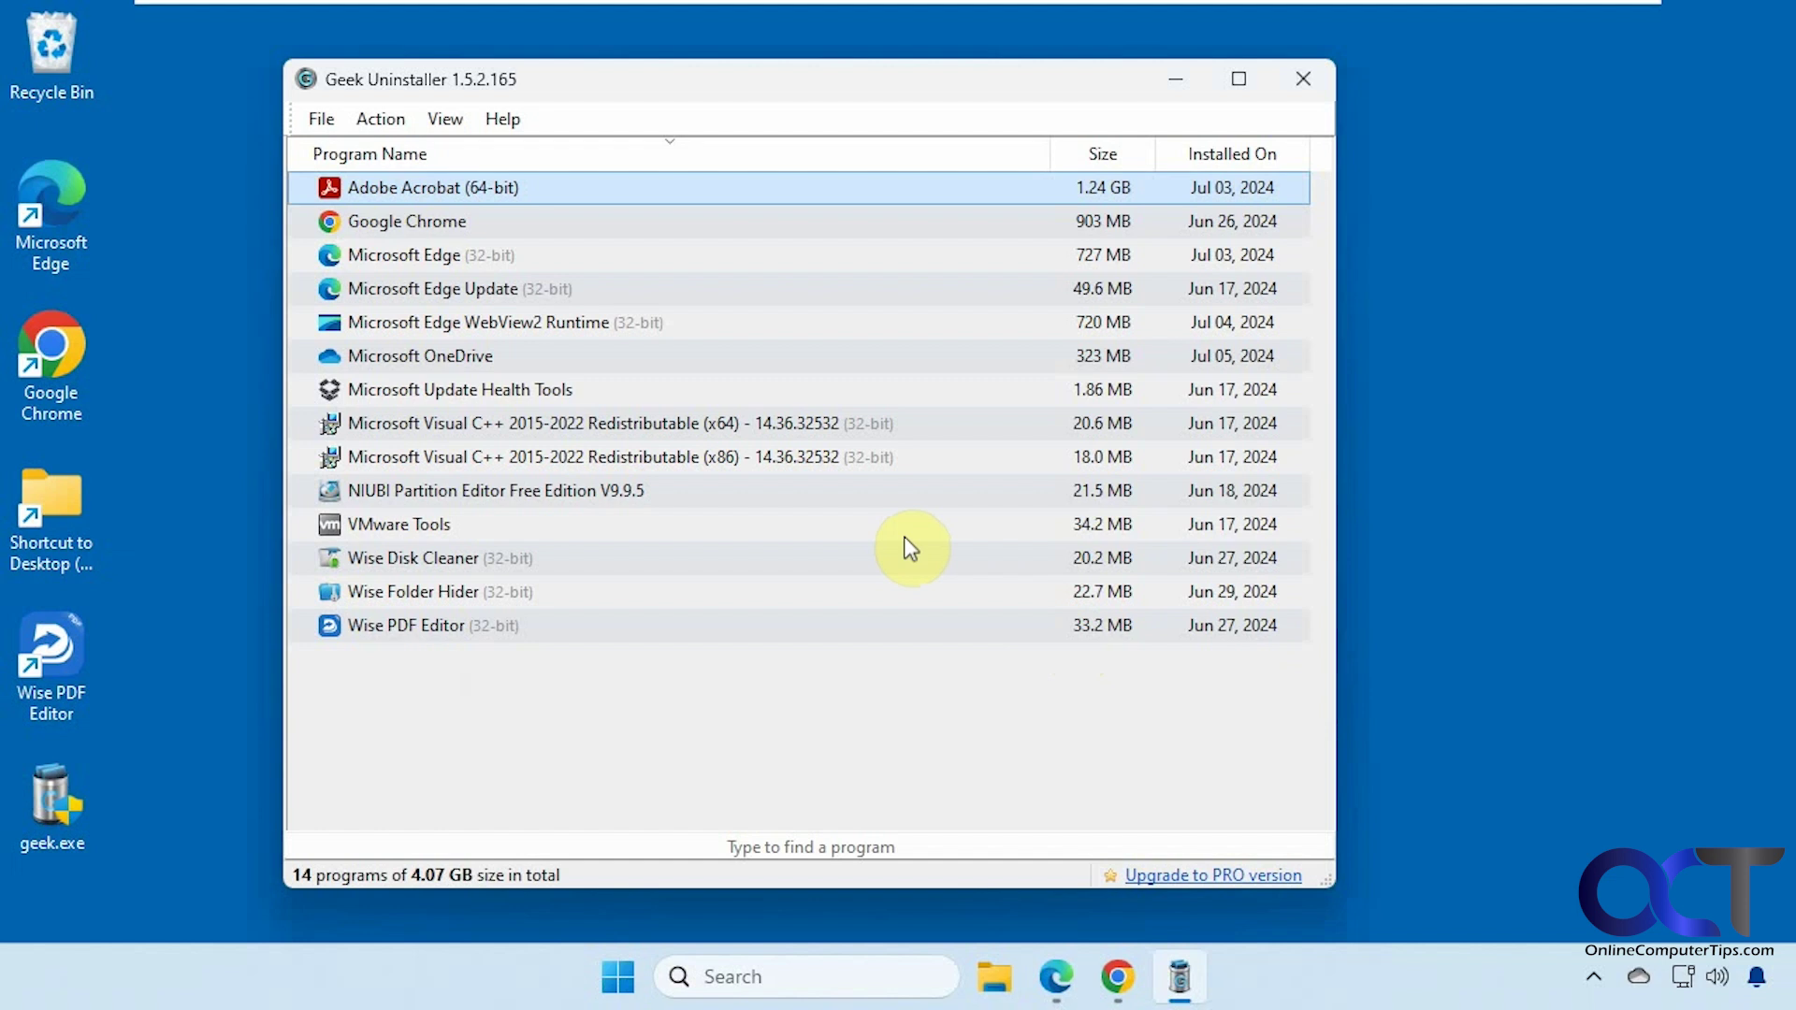
In the Microsoft Store Apps view, uninstall Game Bar and delete its 67 leftover files and 15 registry items
click(457, 129)
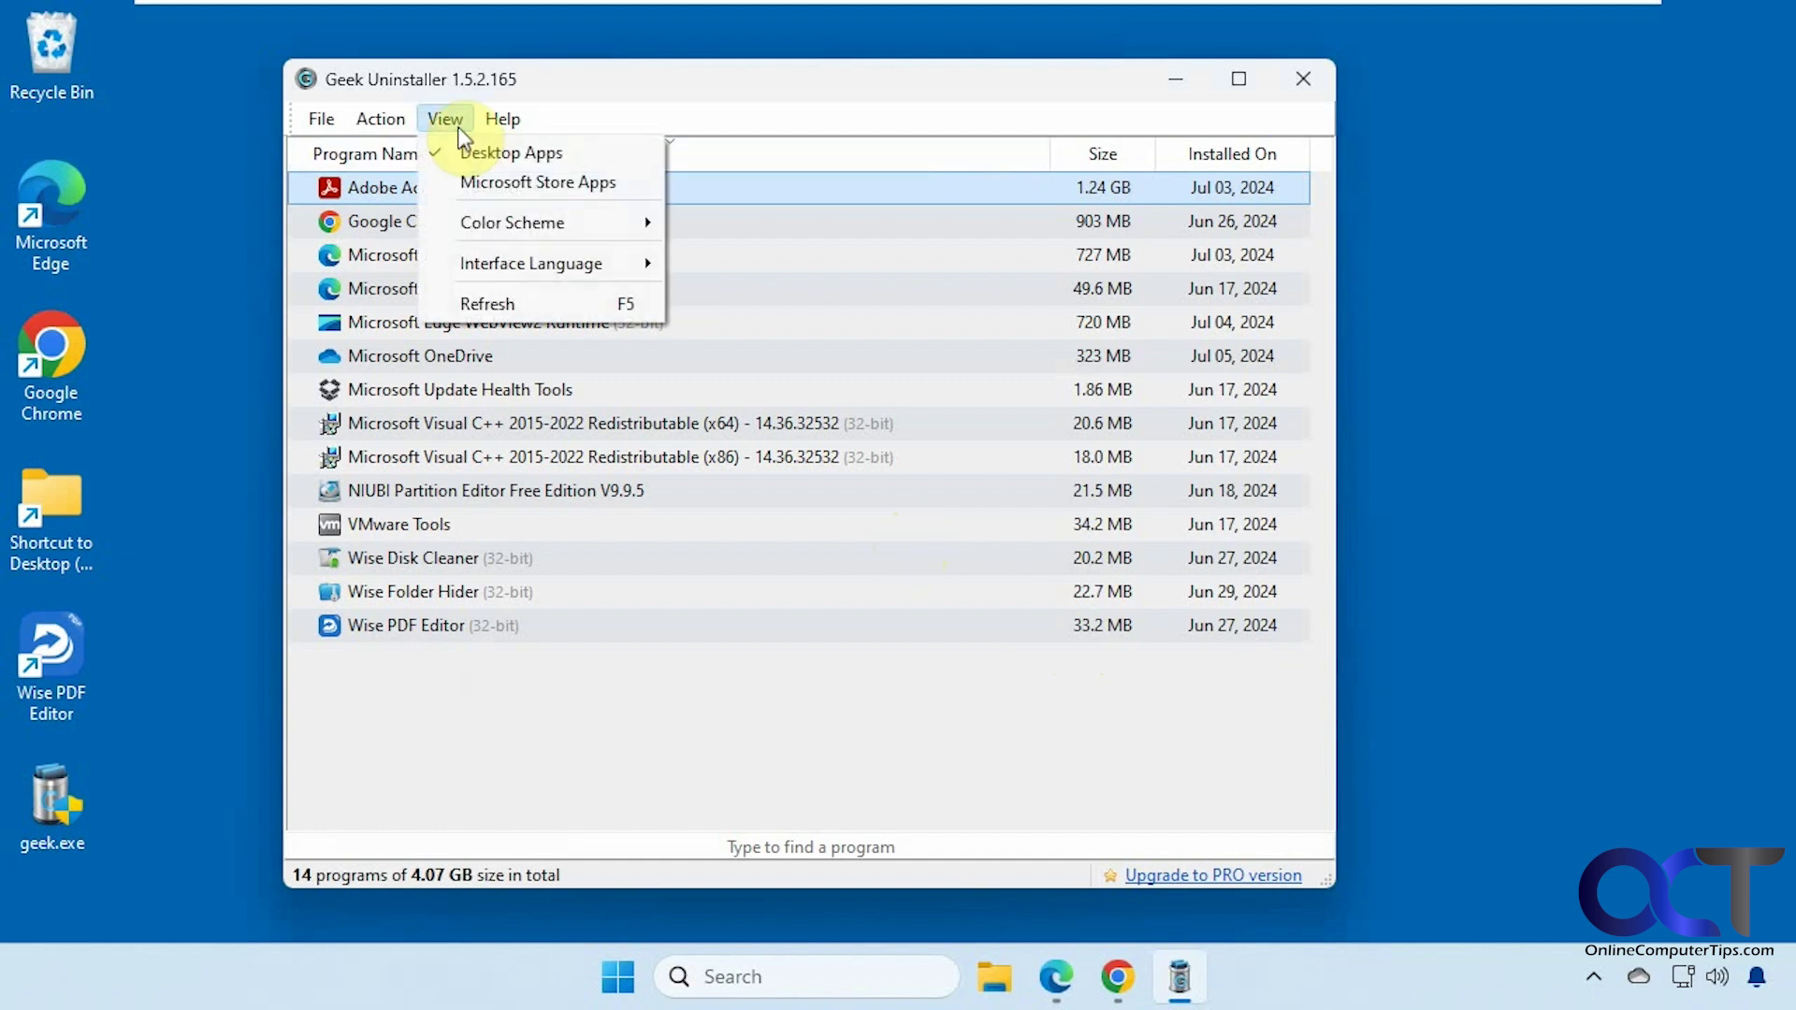
click(486, 178)
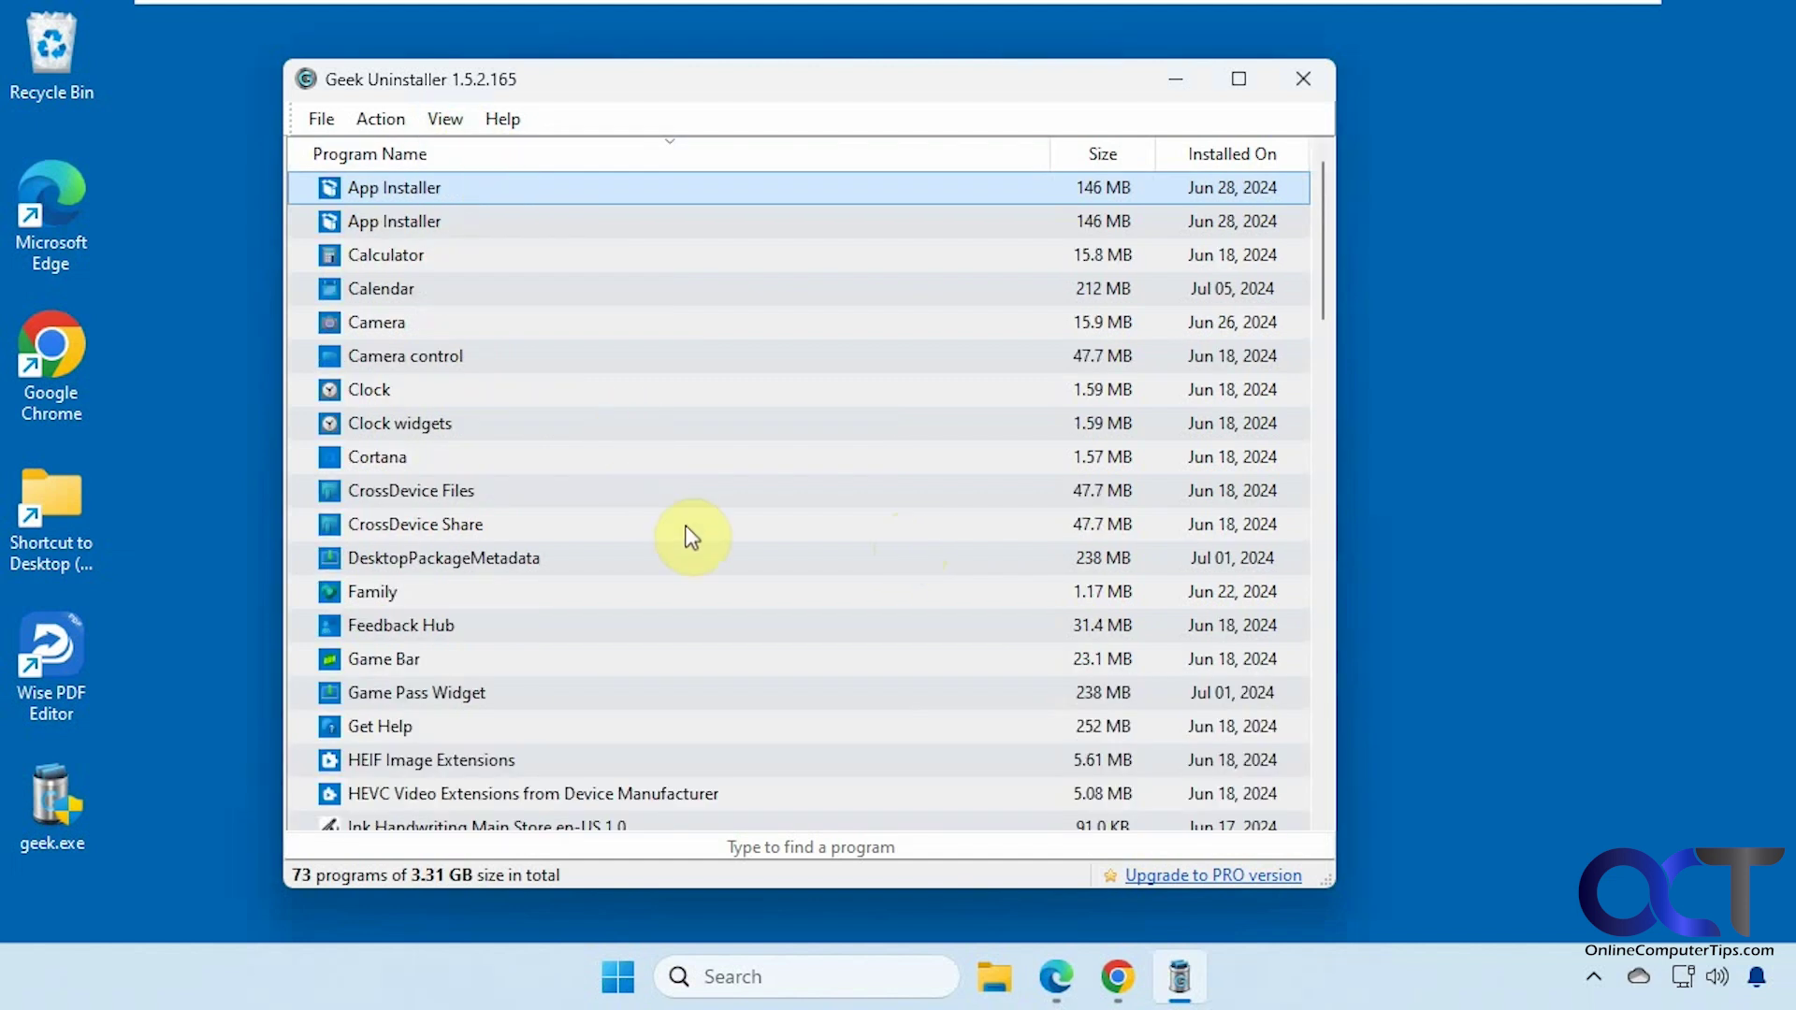
click(413, 657)
right_click(413, 657)
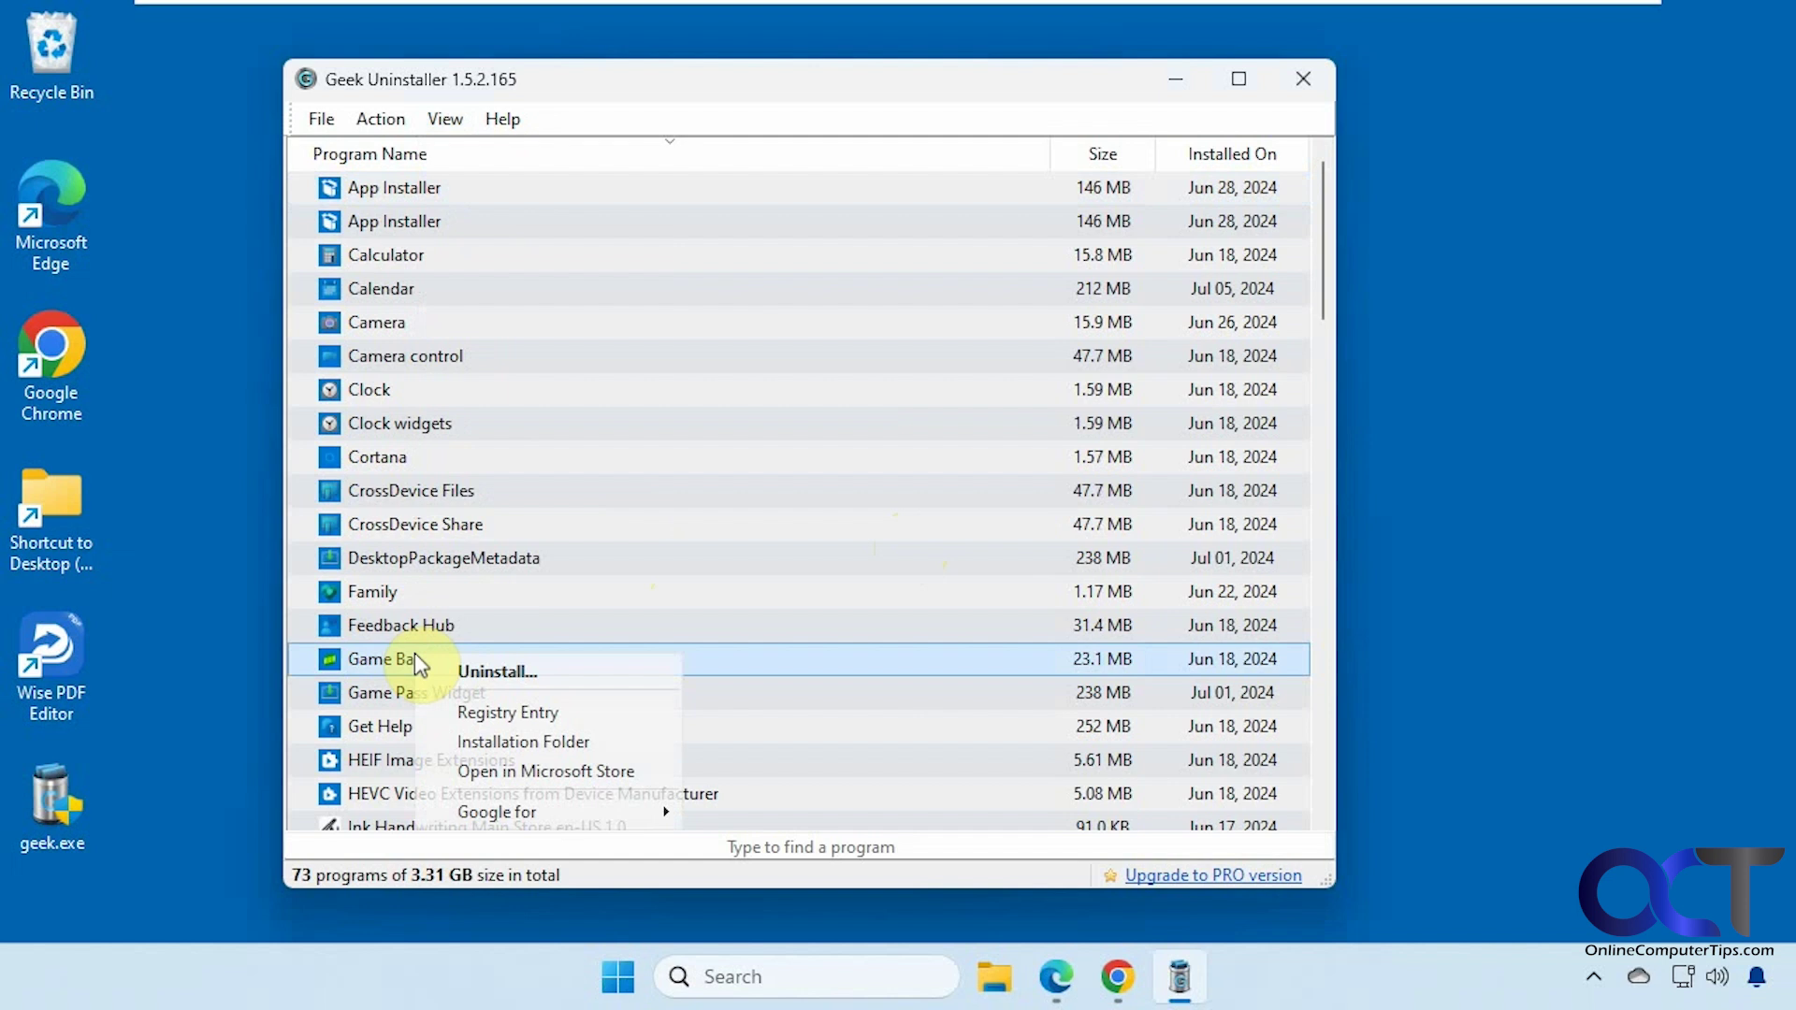
click(480, 671)
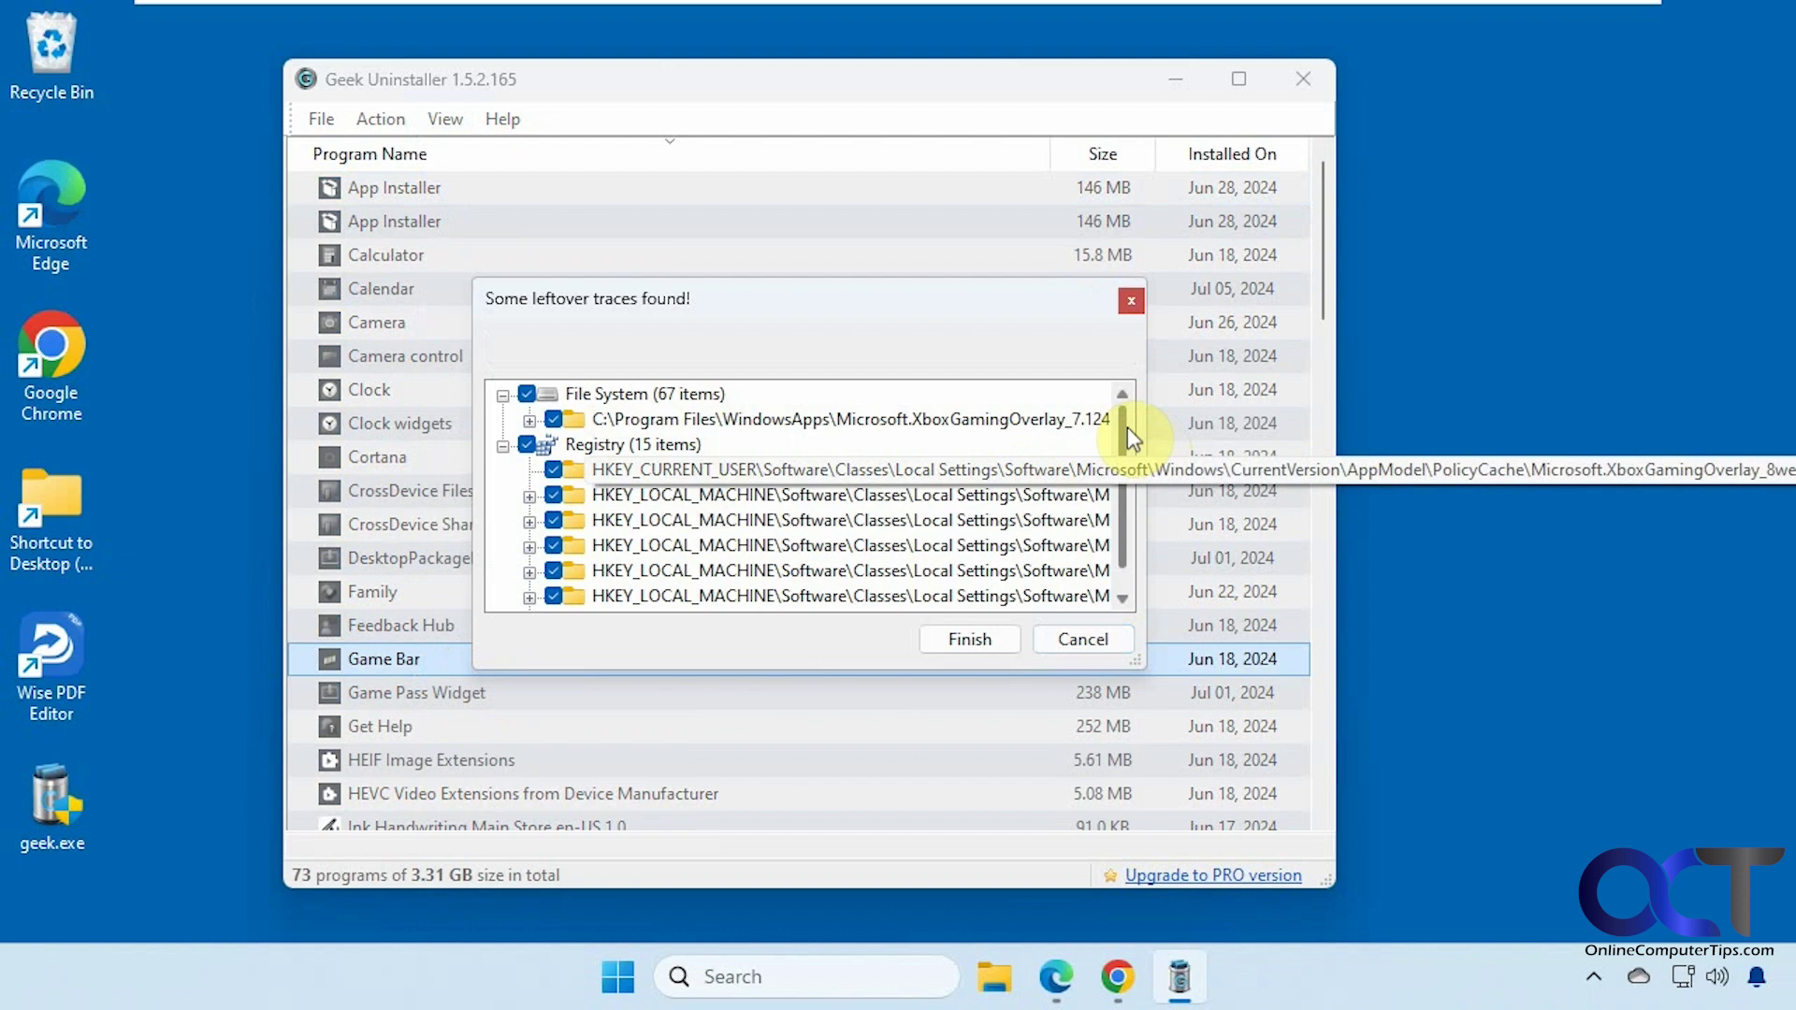
drag(1120, 429, 967, 638)
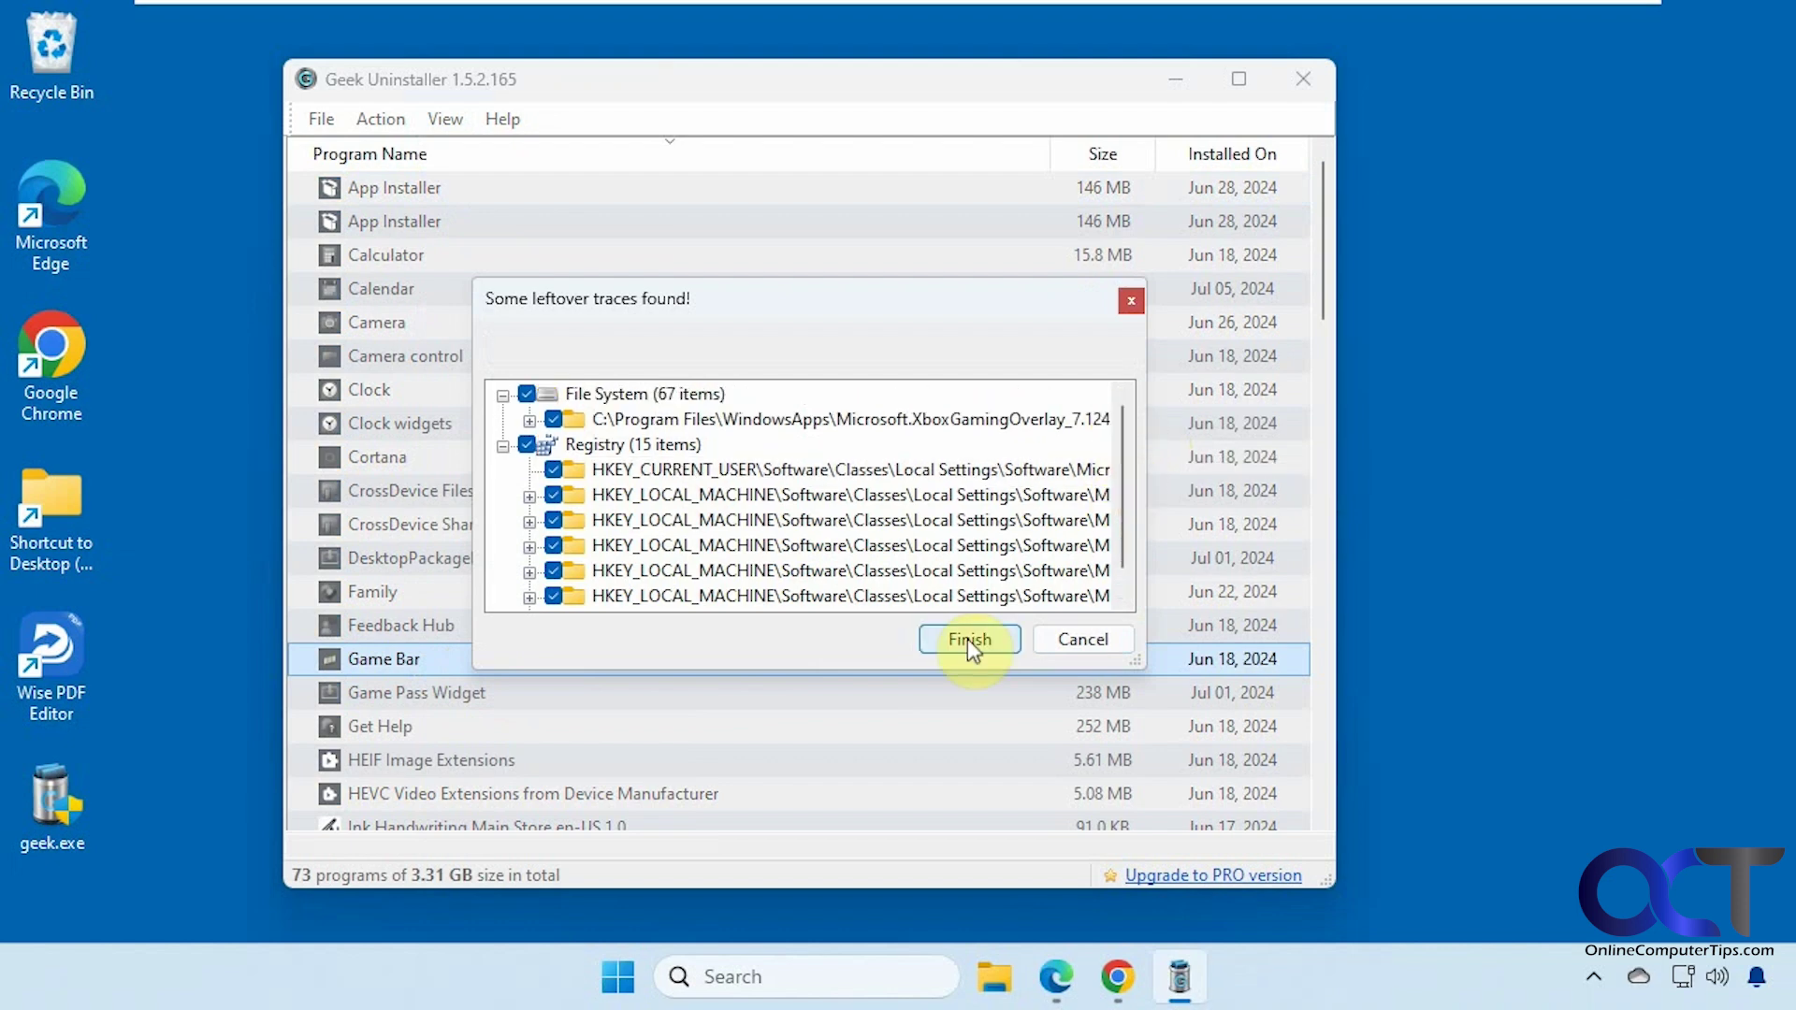
click(968, 639)
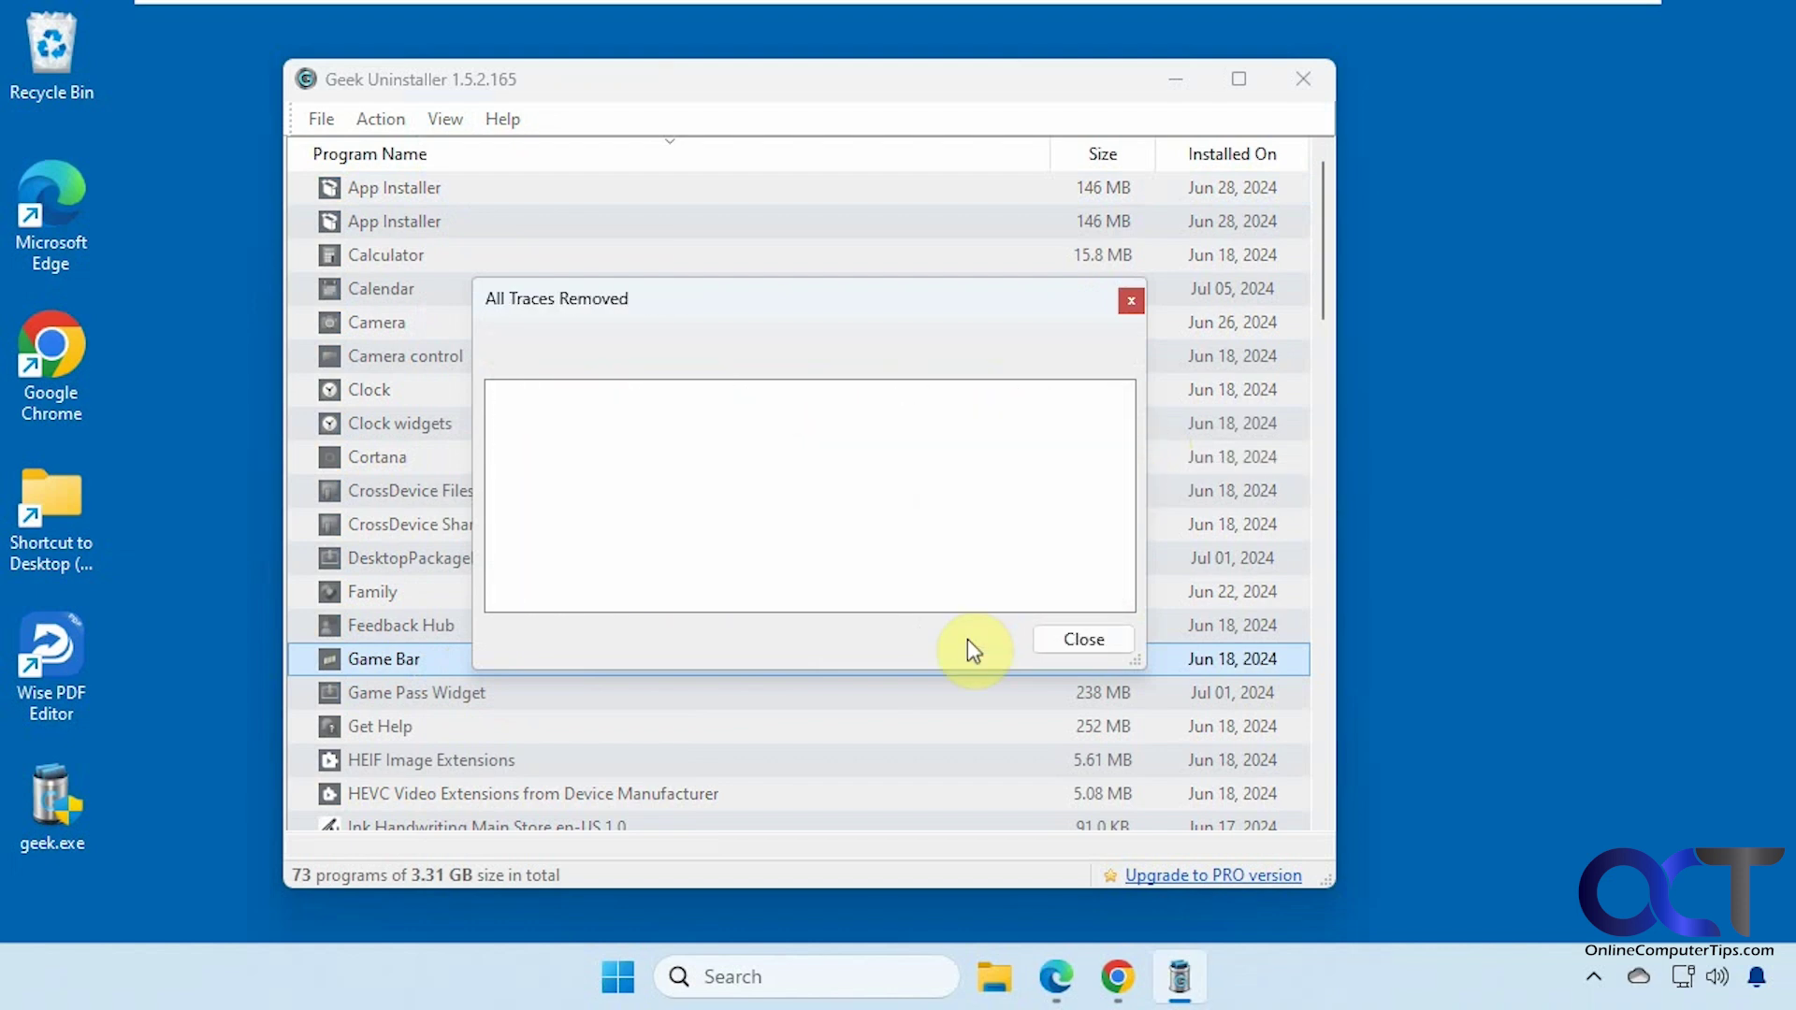
click(1059, 644)
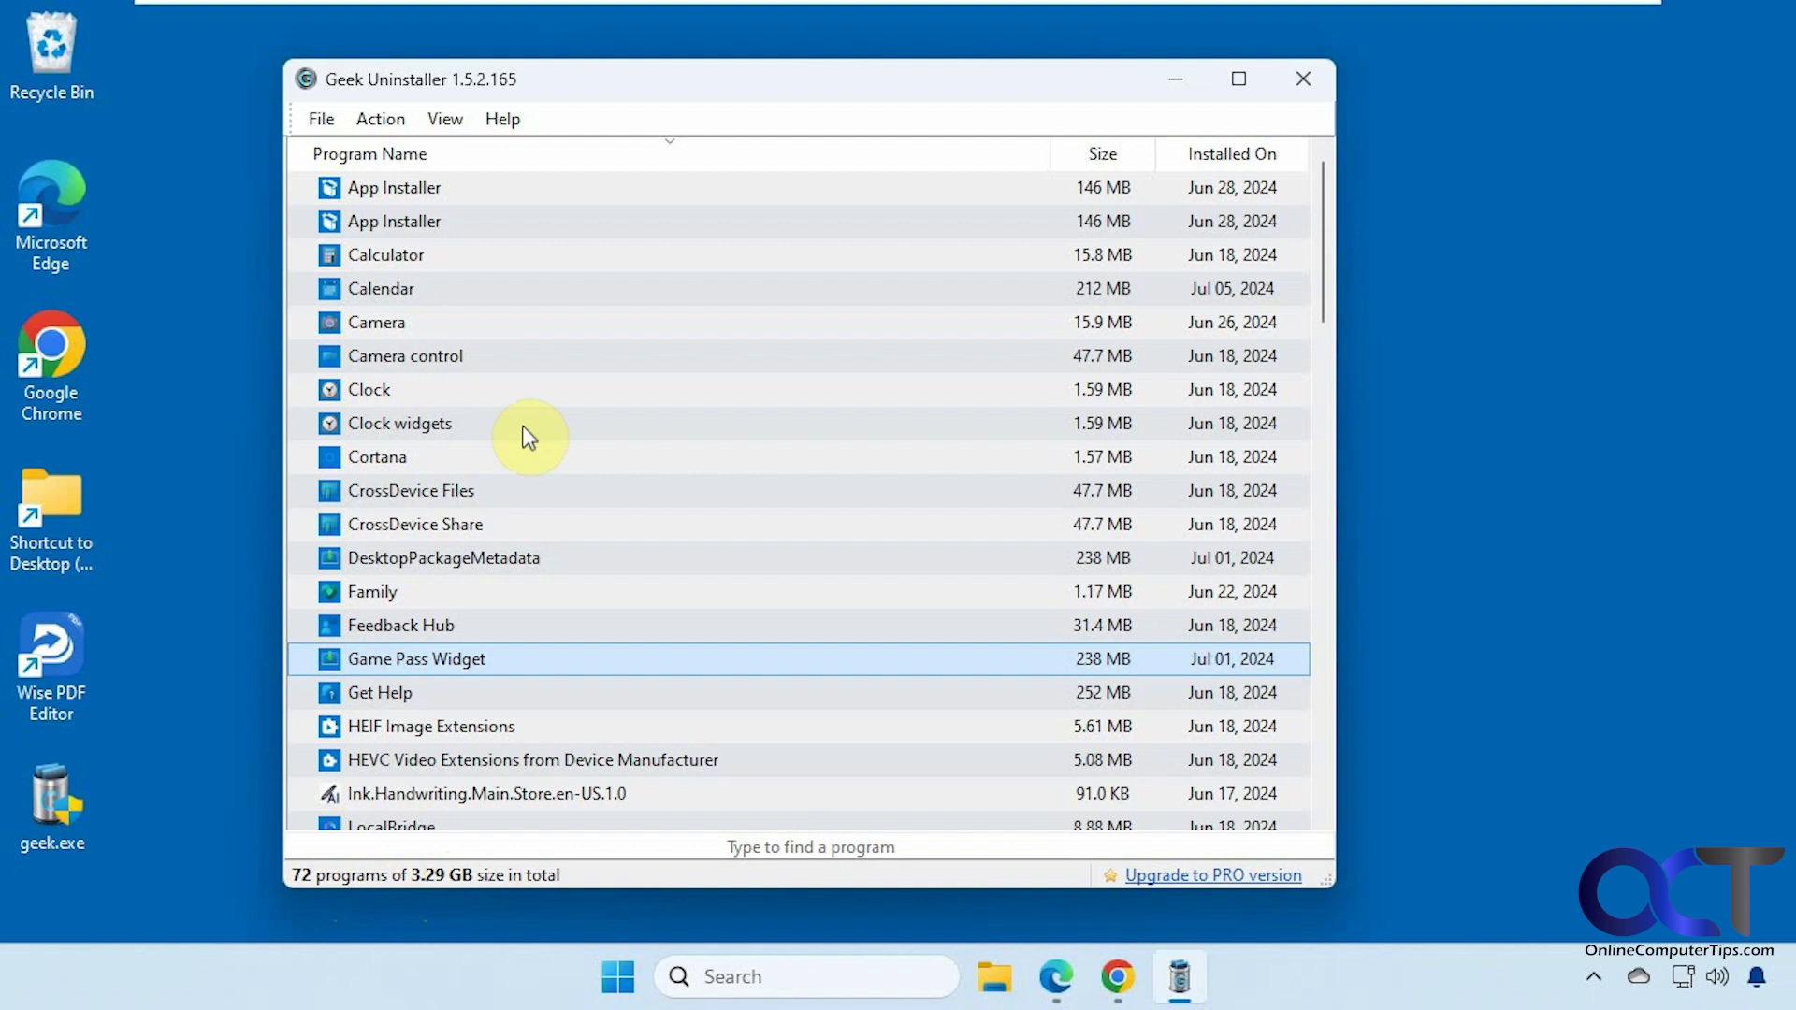
click(320, 119)
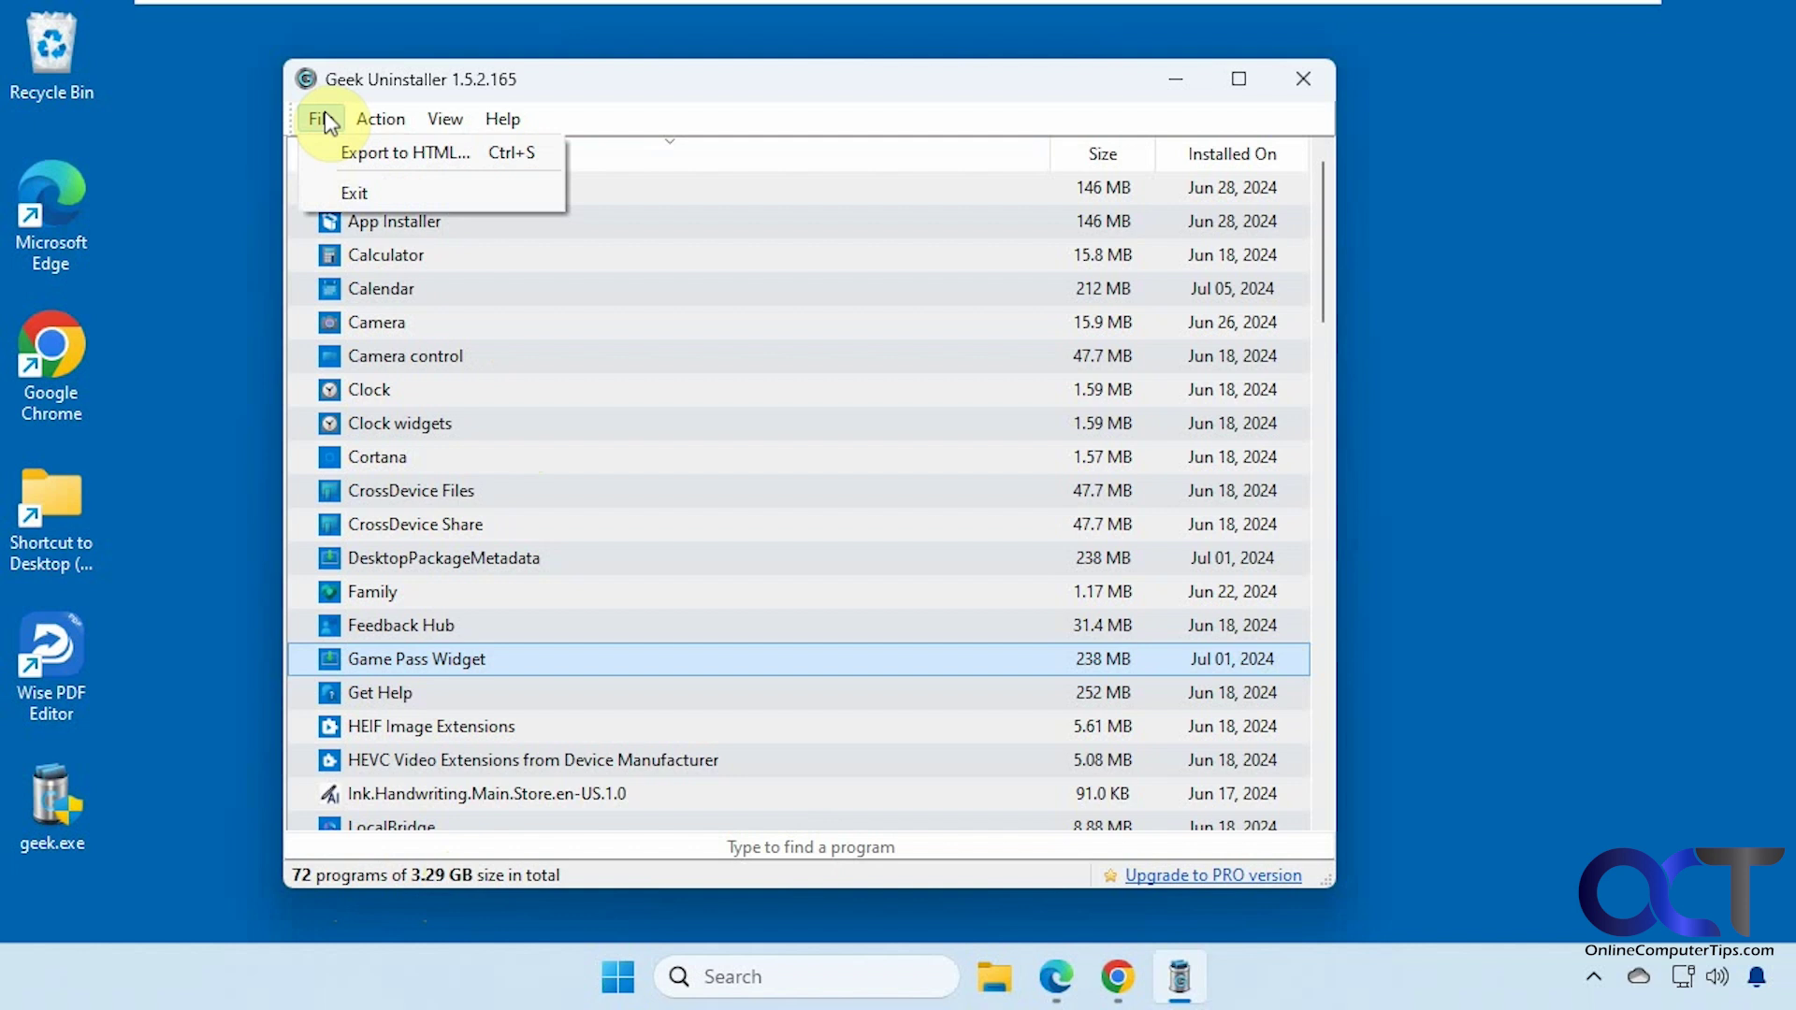
mouse_move(443, 117)
mouse_move(520, 225)
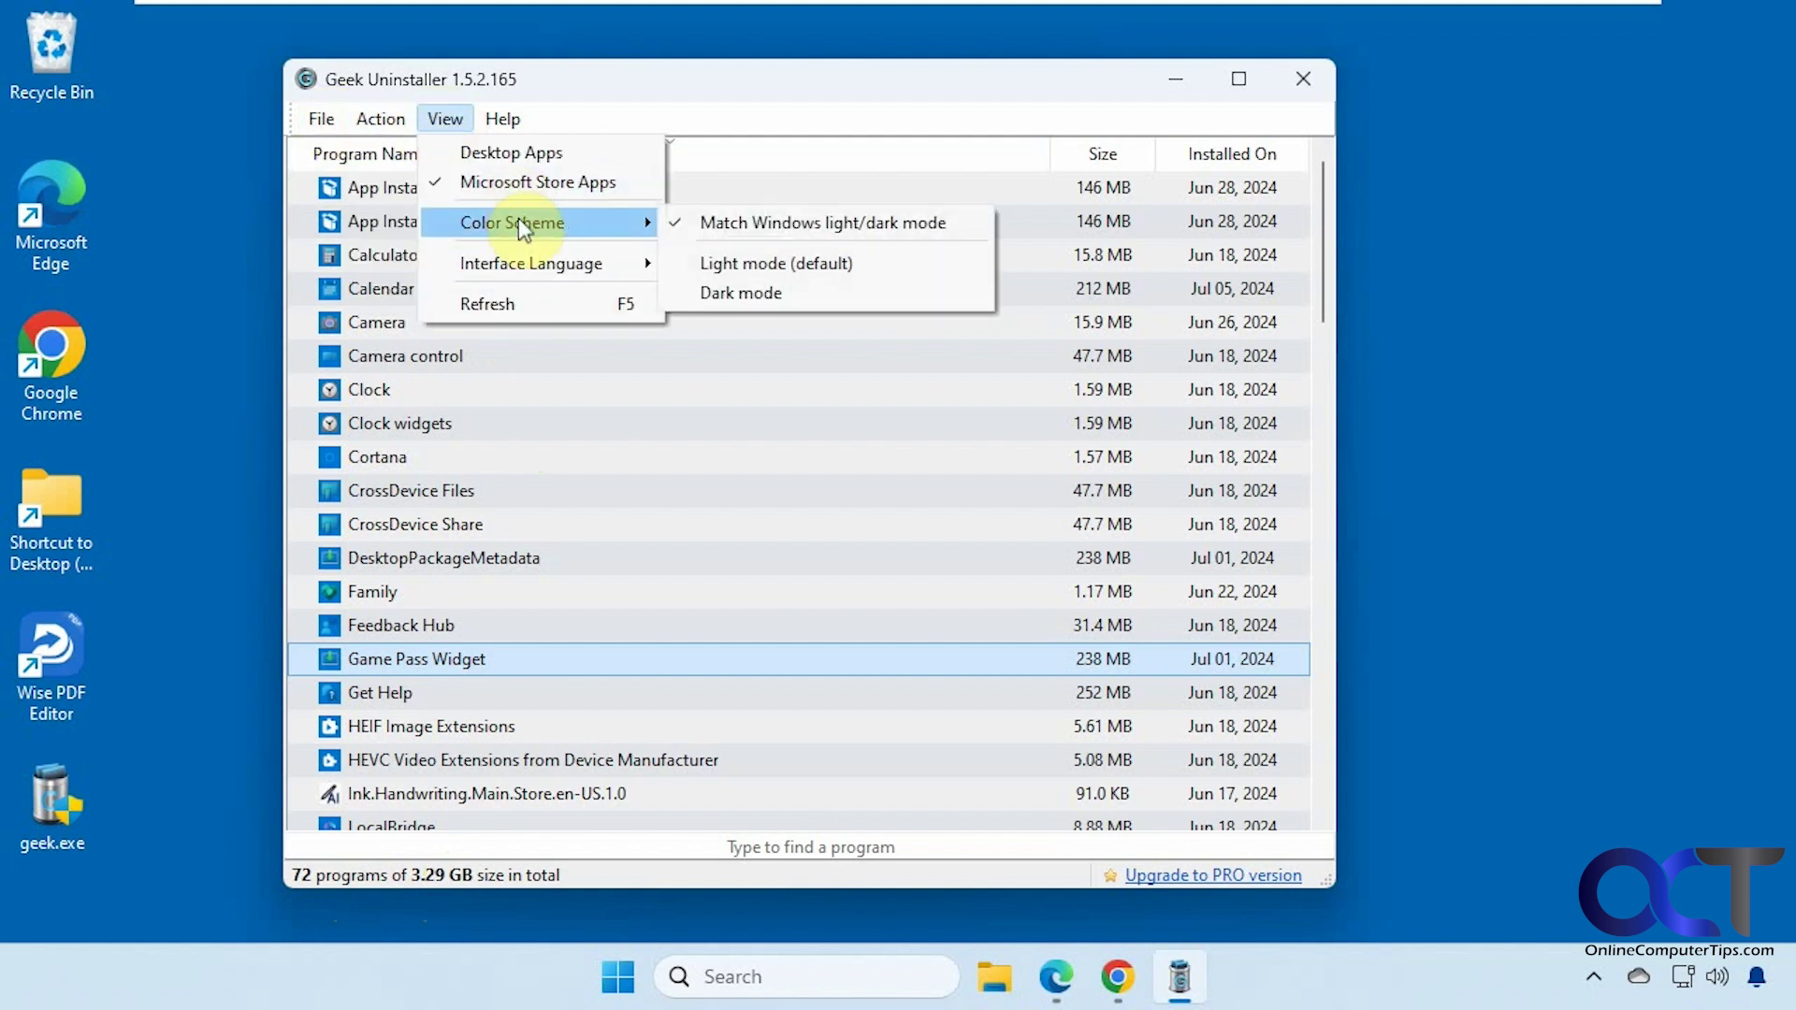
mouse_move(548, 258)
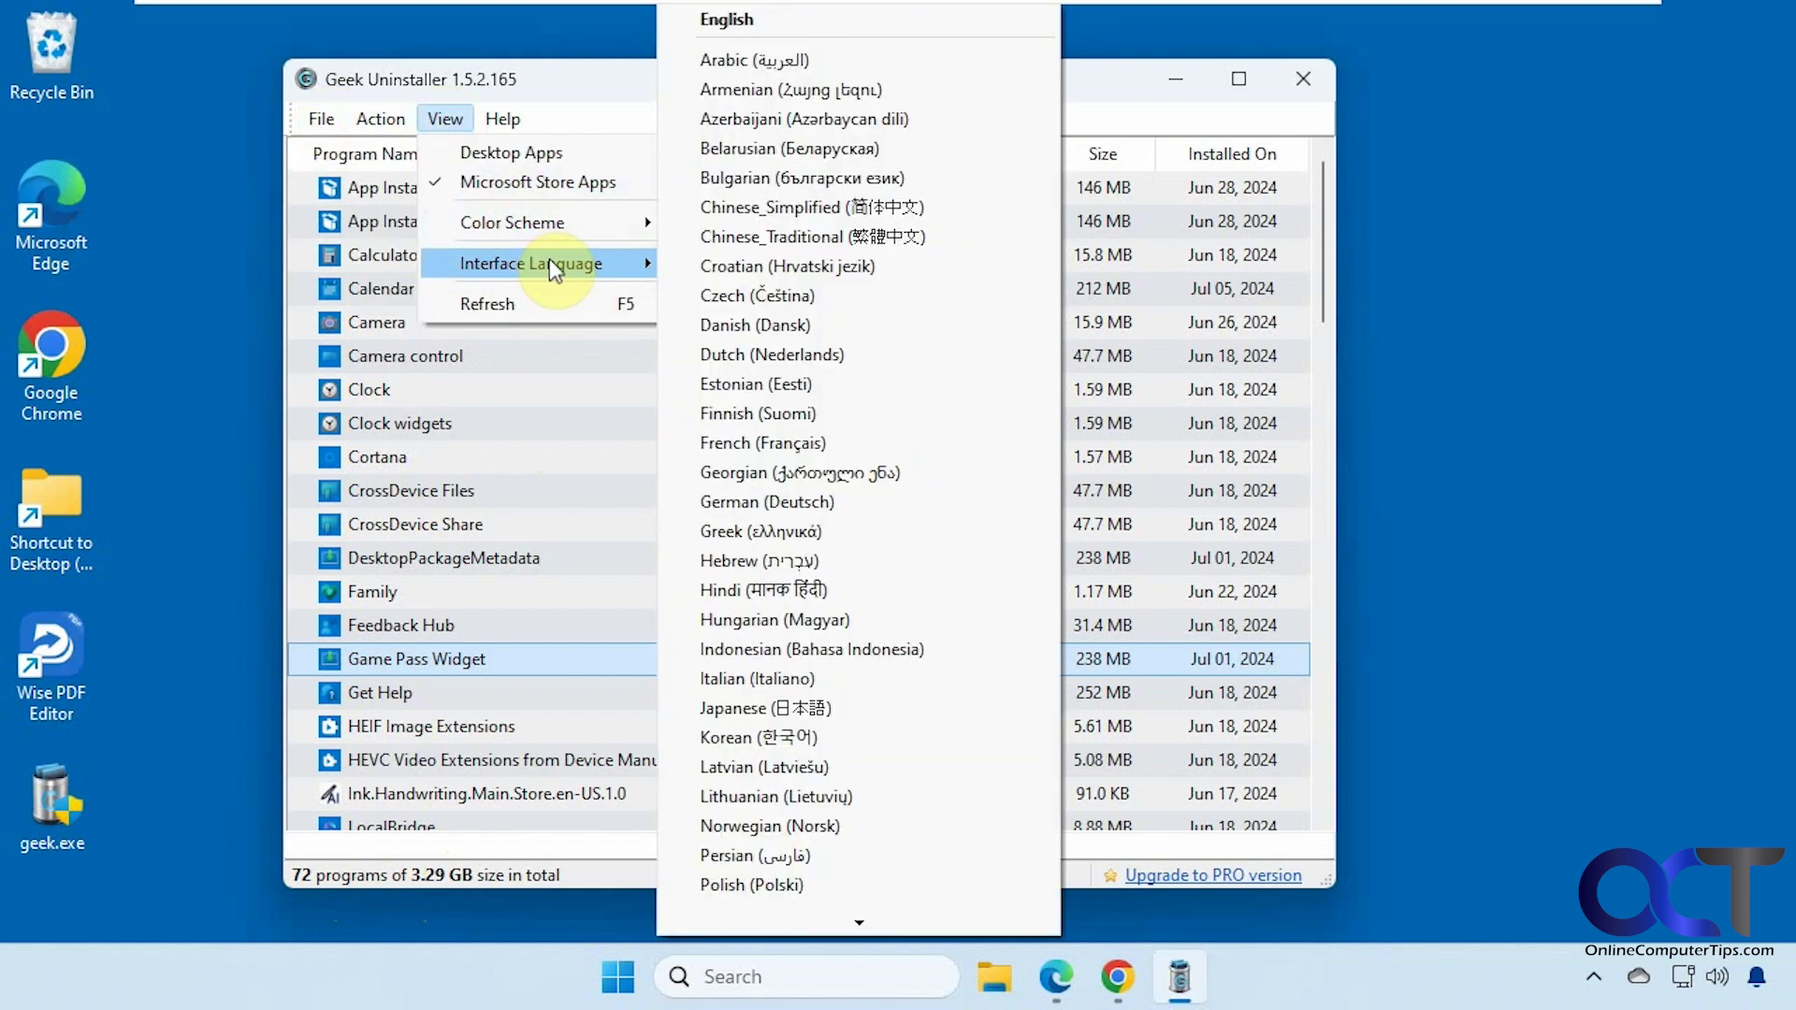
mouse_move(510, 119)
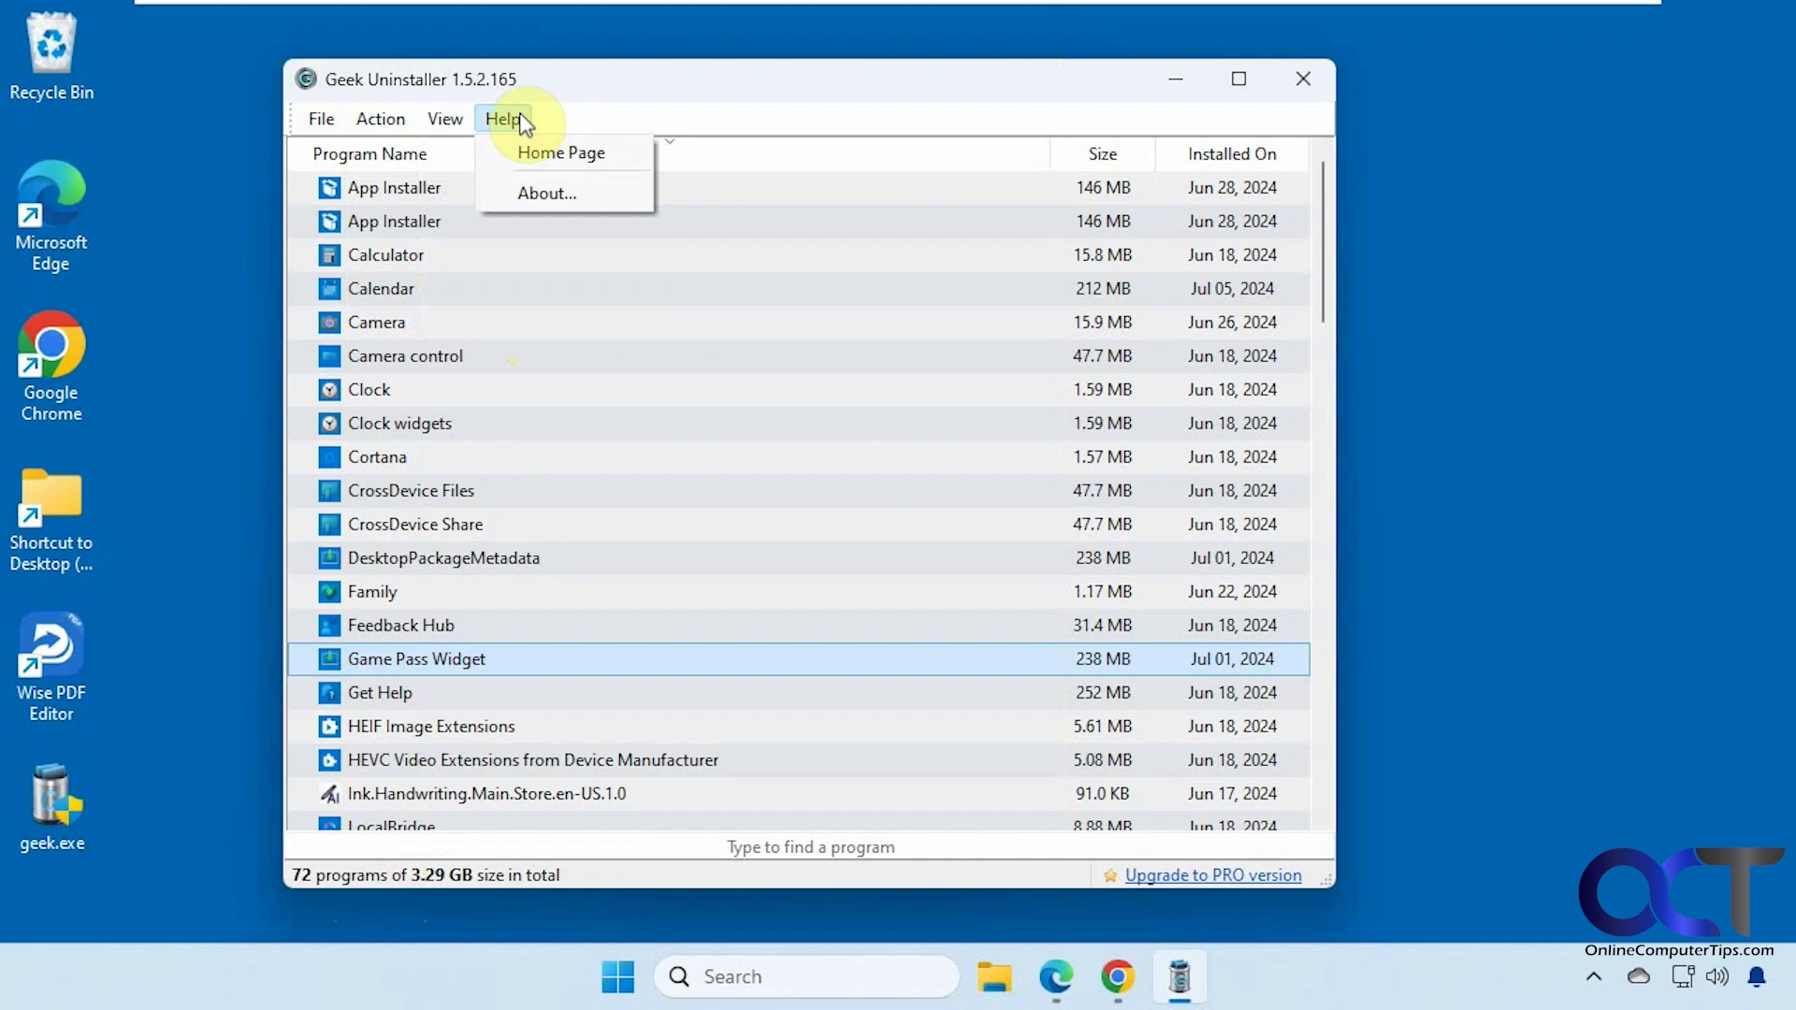
click(624, 87)
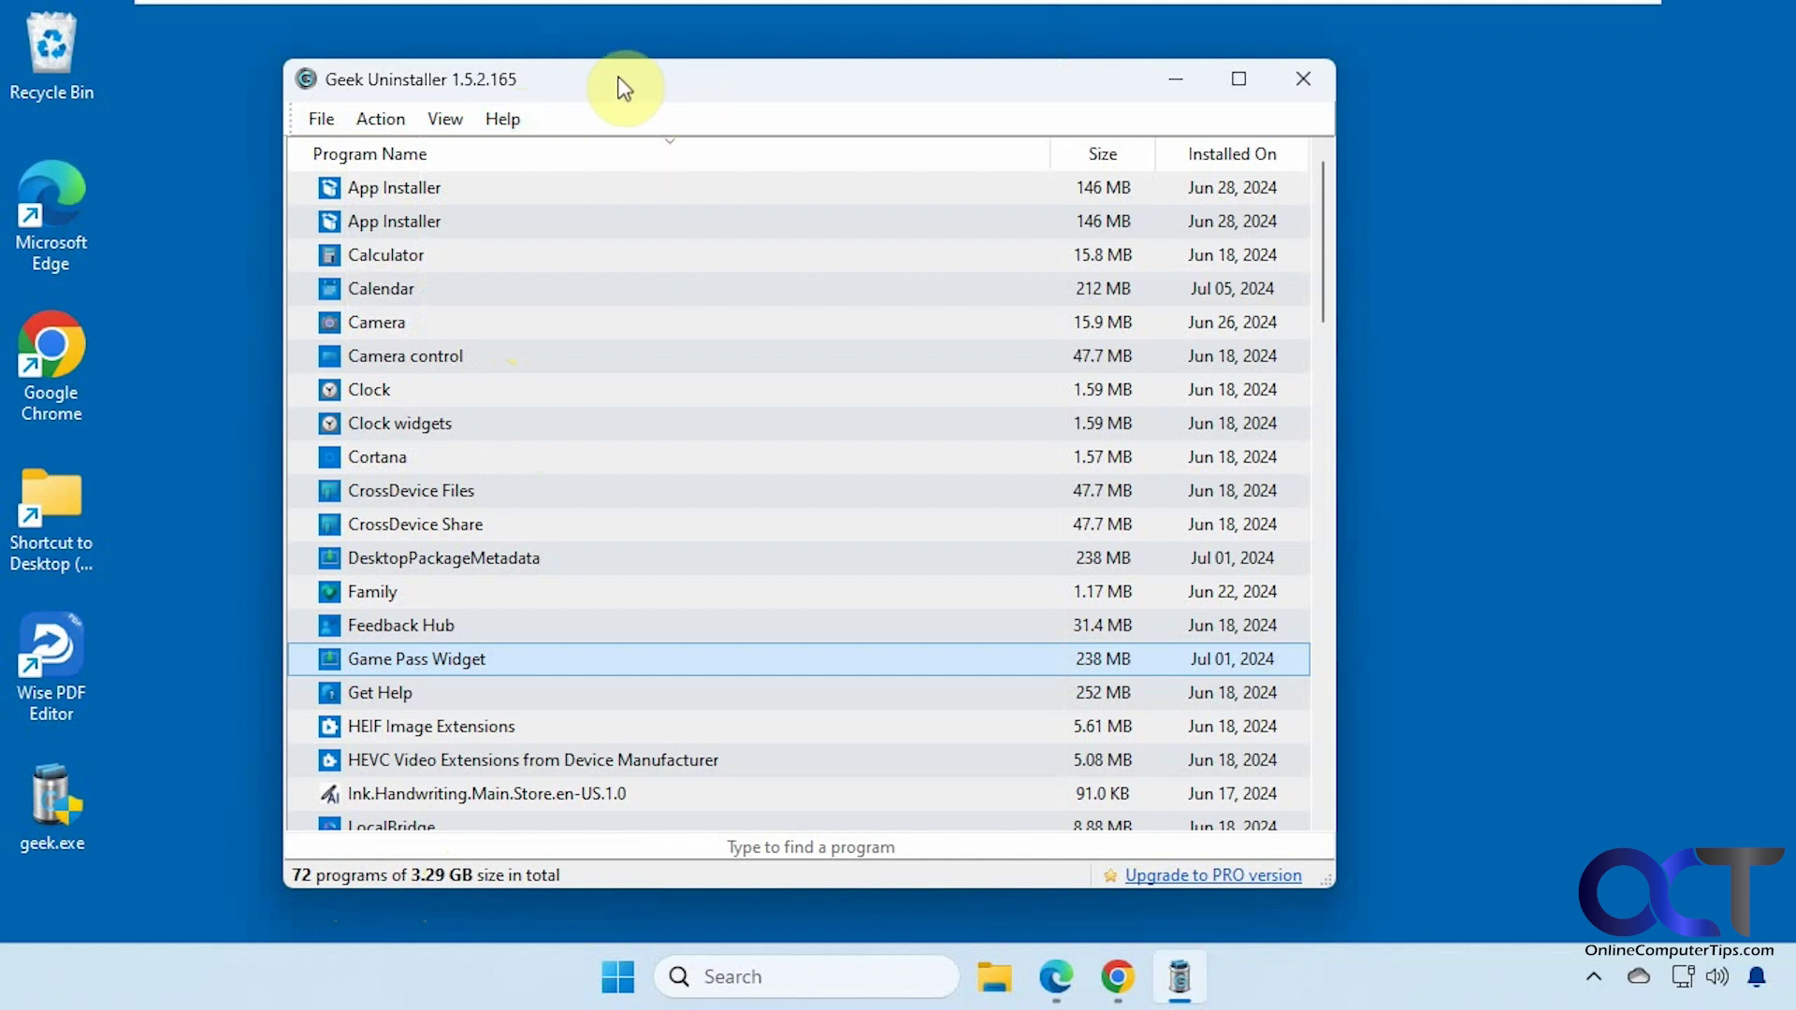